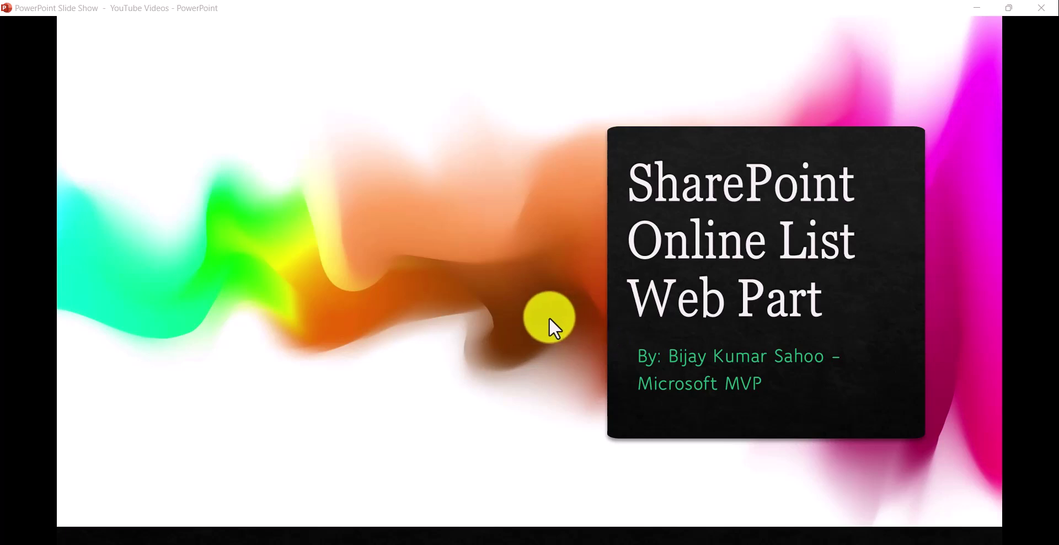
# Switch to the Learn Microsoft 365 SharePoint site in the browser and examine the Trainings and Training Category lists.
pyautogui.press('Right')
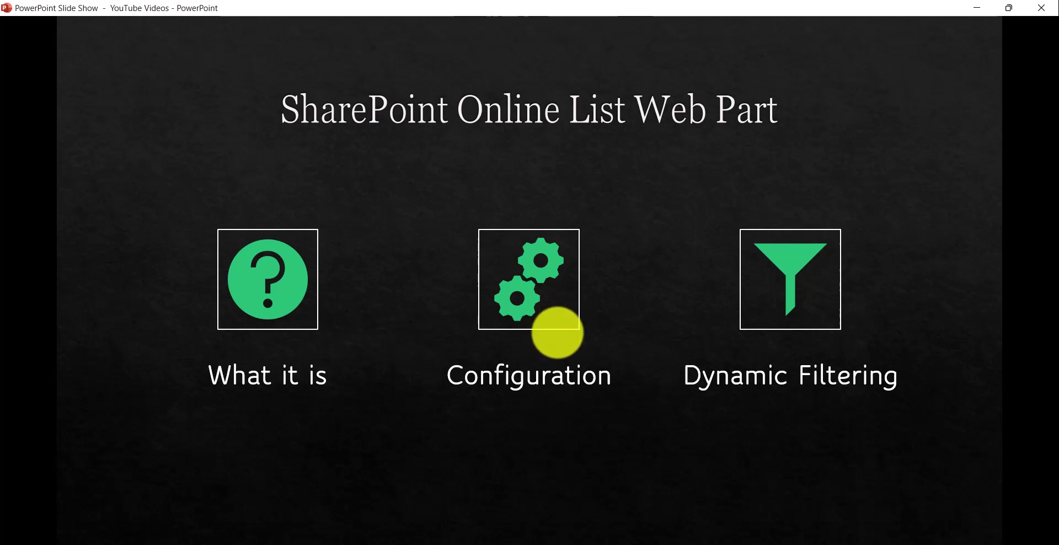
pyautogui.click(665, 543)
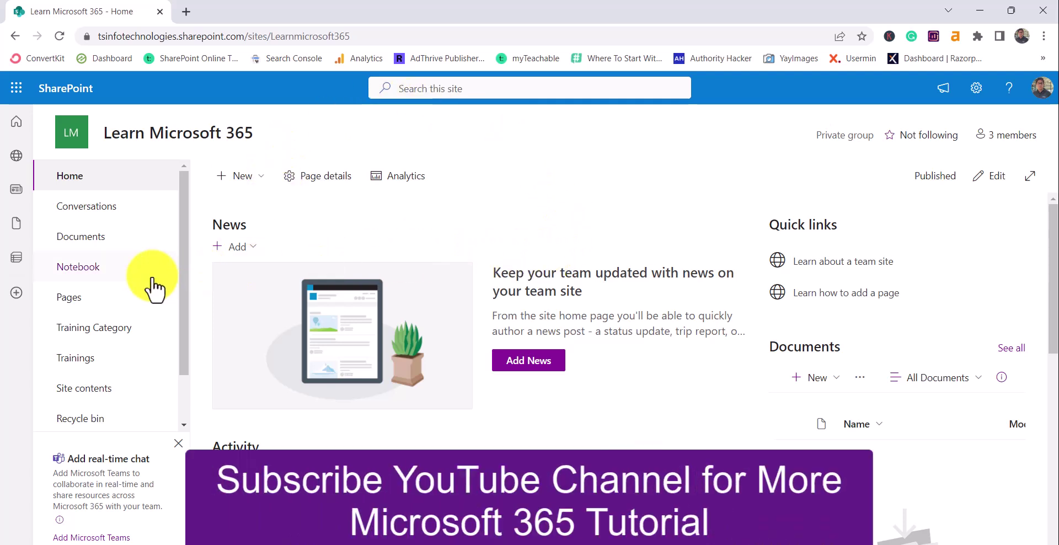
pyautogui.click(100, 357)
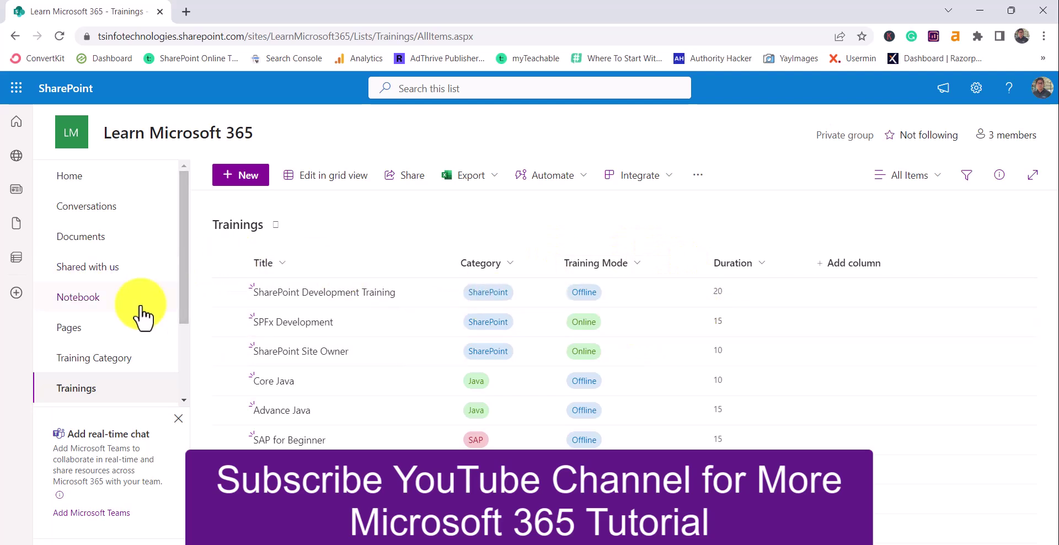
pyautogui.click(122, 364)
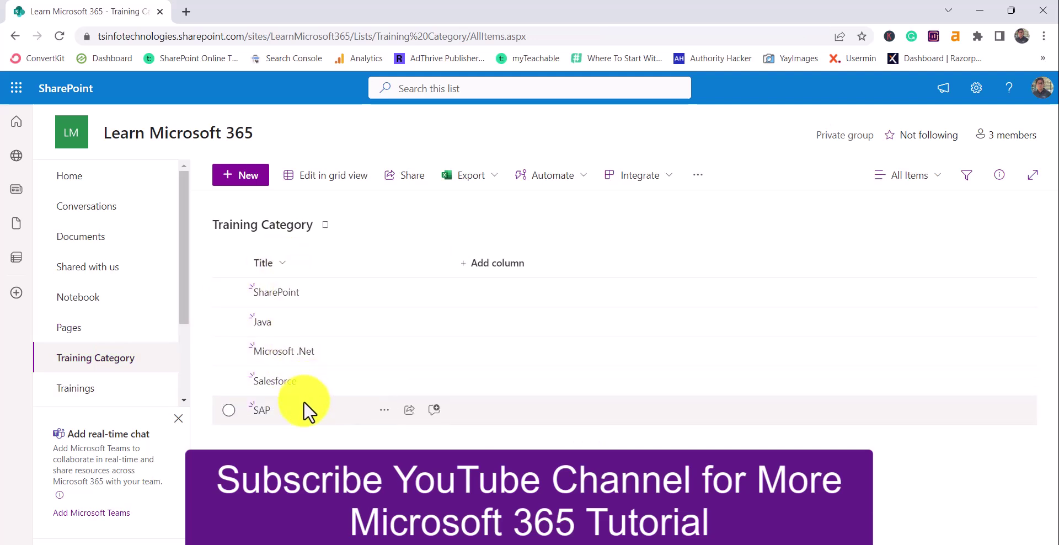
pyautogui.click(84, 388)
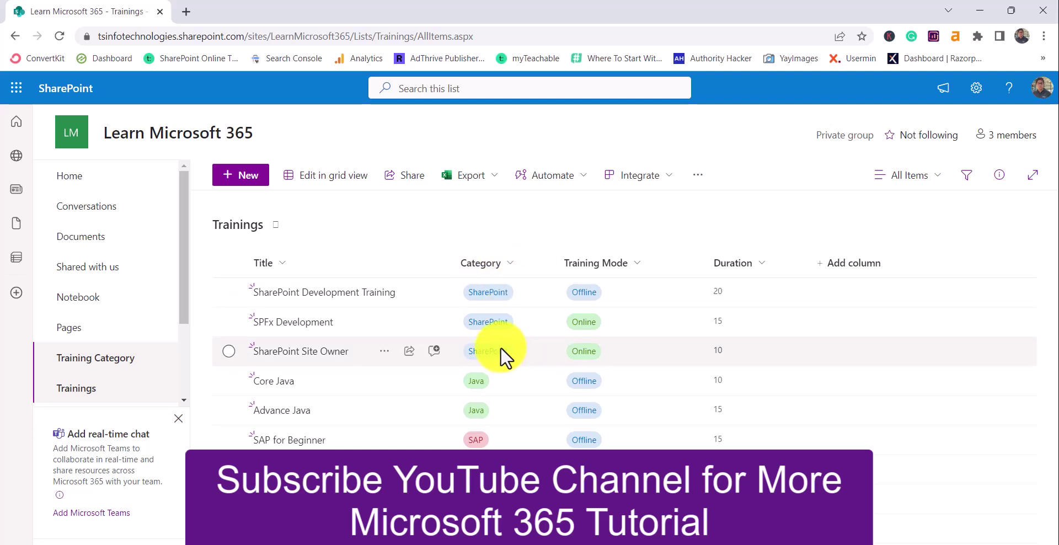
# Create a new site page from the Blank template, starting from the site's home page.
pyautogui.click(65, 175)
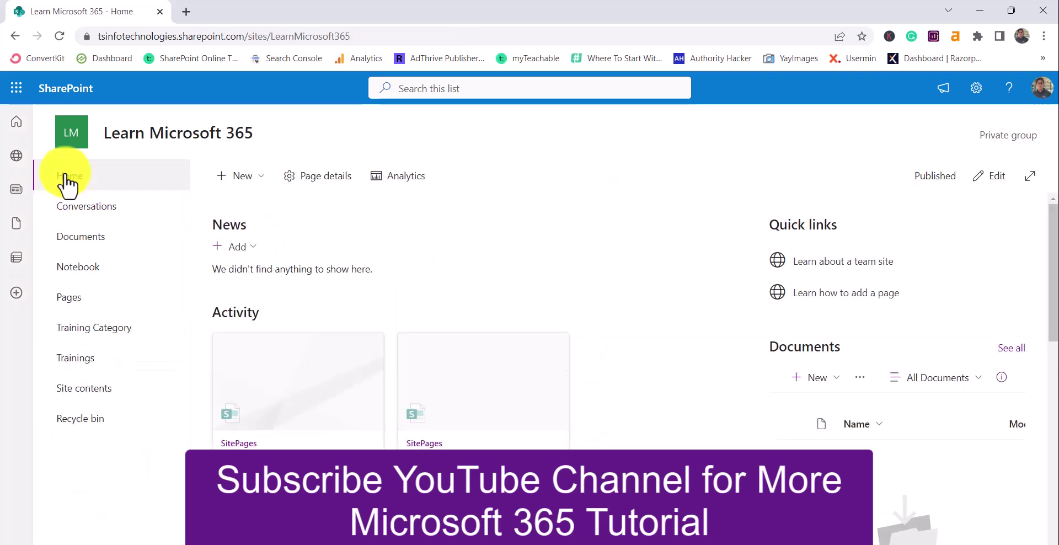
pyautogui.click(257, 182)
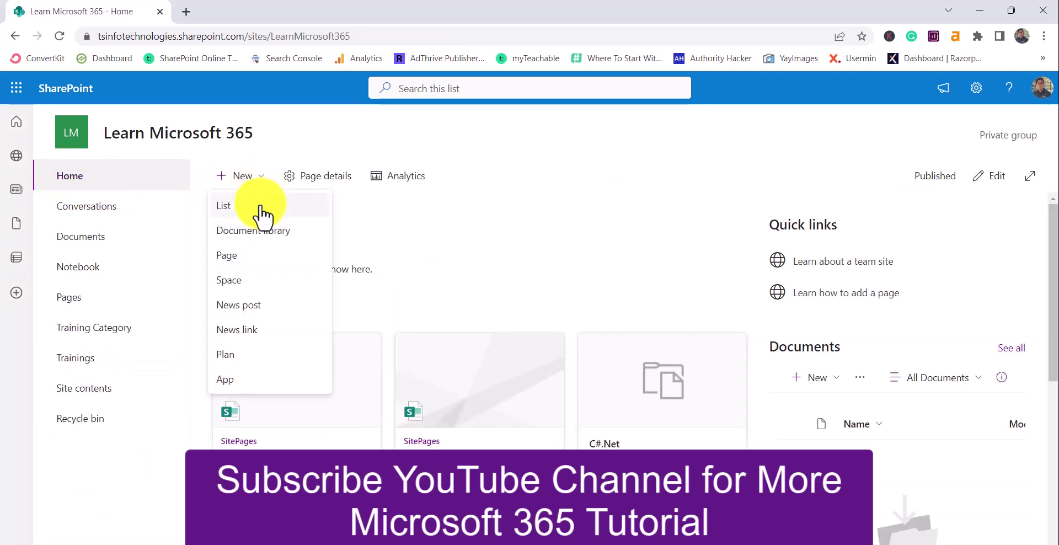
pyautogui.click(248, 255)
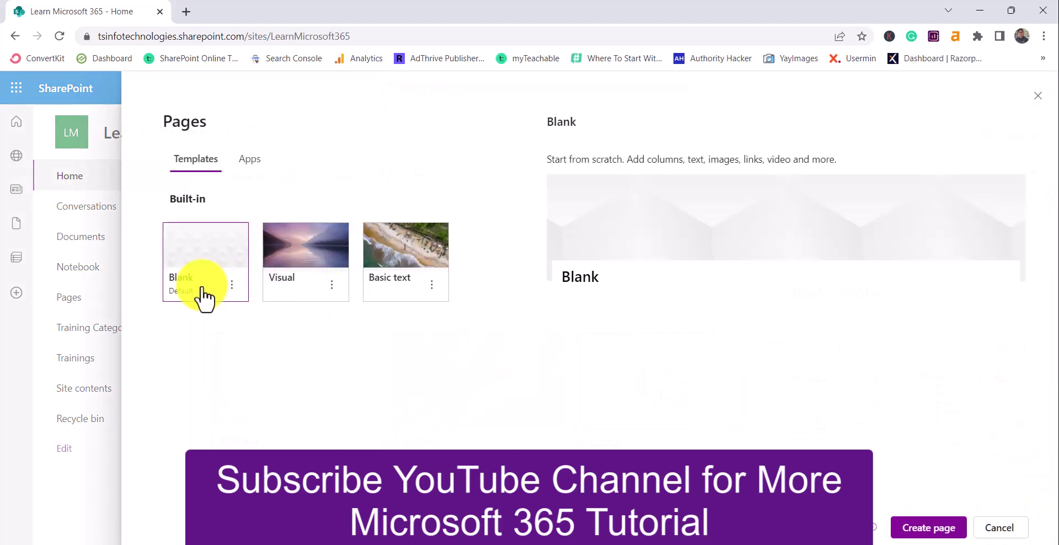
pyautogui.click(928, 529)
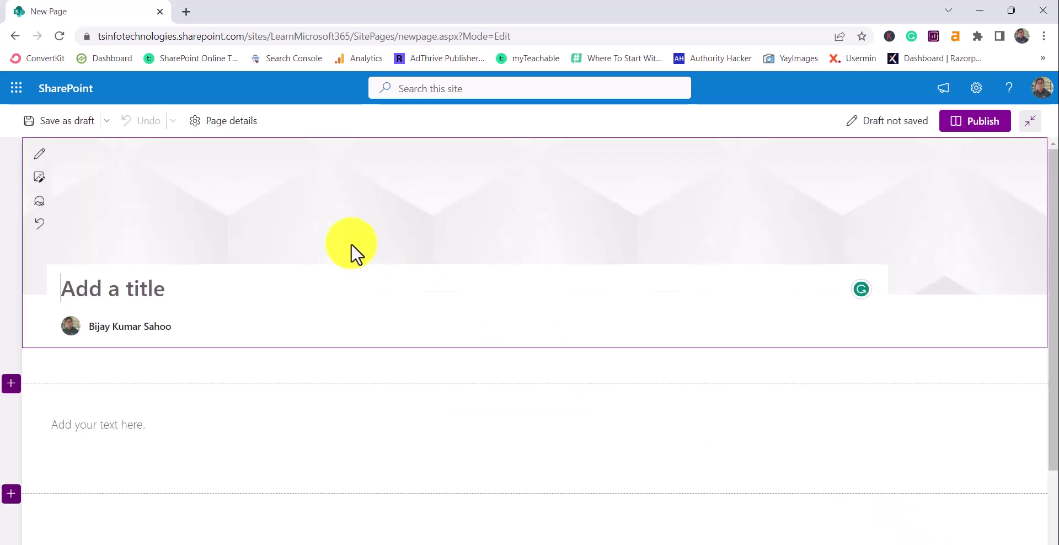
# Title the new page "Learn About SP Web Parts".
pyautogui.write('Lear')
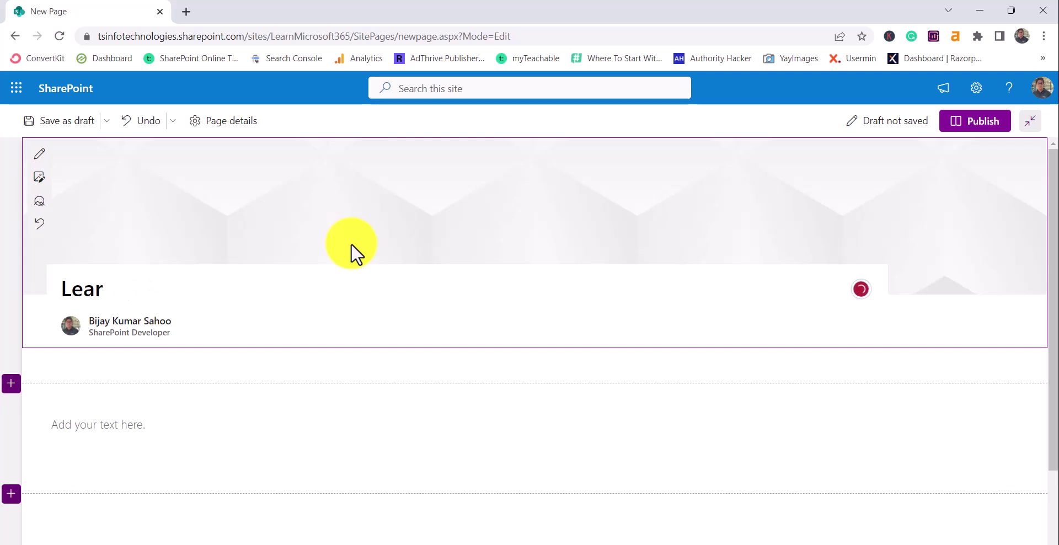
pyautogui.write('m n About ')
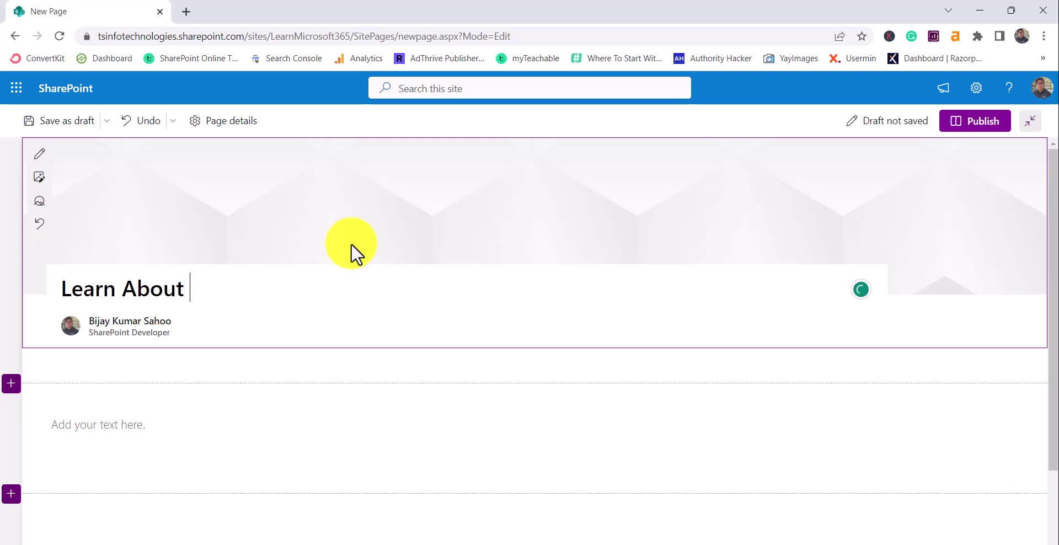
pyautogui.write('SP WebP')
pyautogui.press('BackSpace')
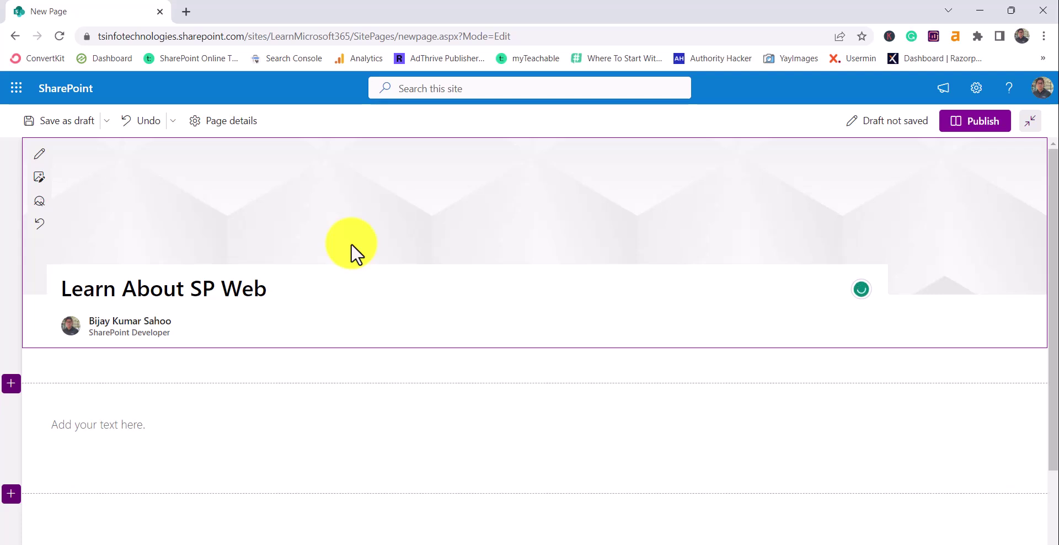
pyautogui.write('Parts')
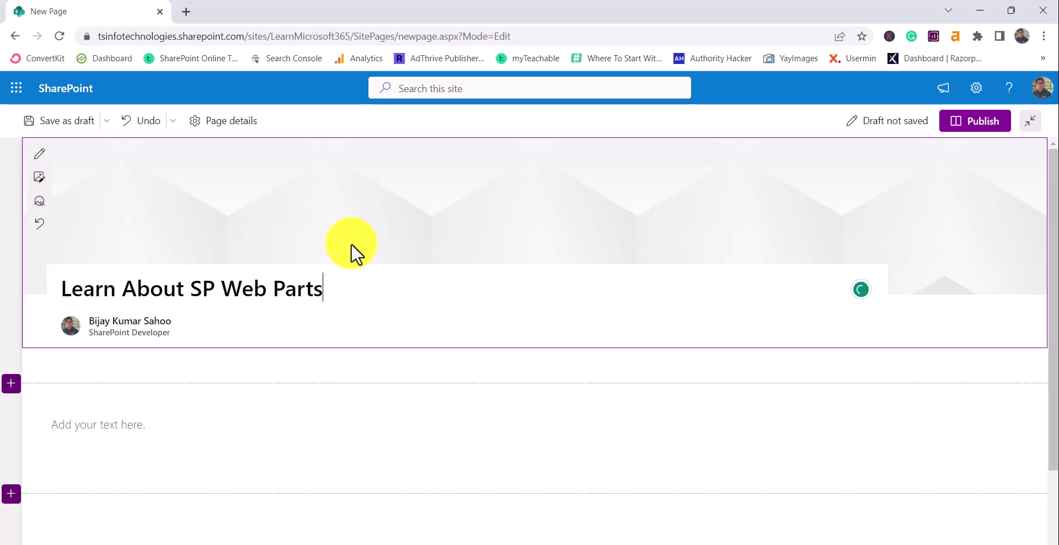
# Delete the empty text web part from the page section and add a List web part in its place.
pyautogui.click(206, 430)
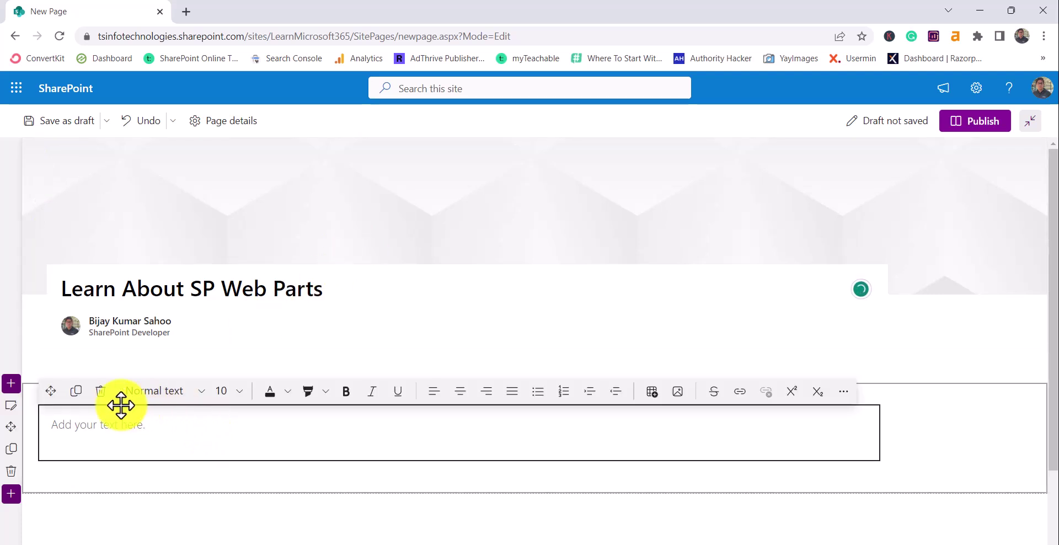
pyautogui.click(100, 390)
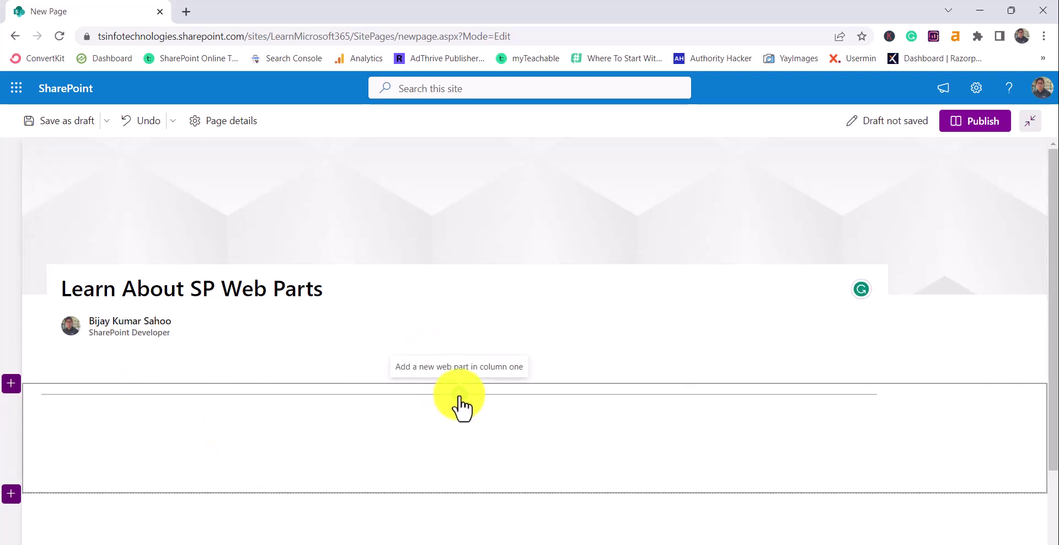
pyautogui.click(459, 394)
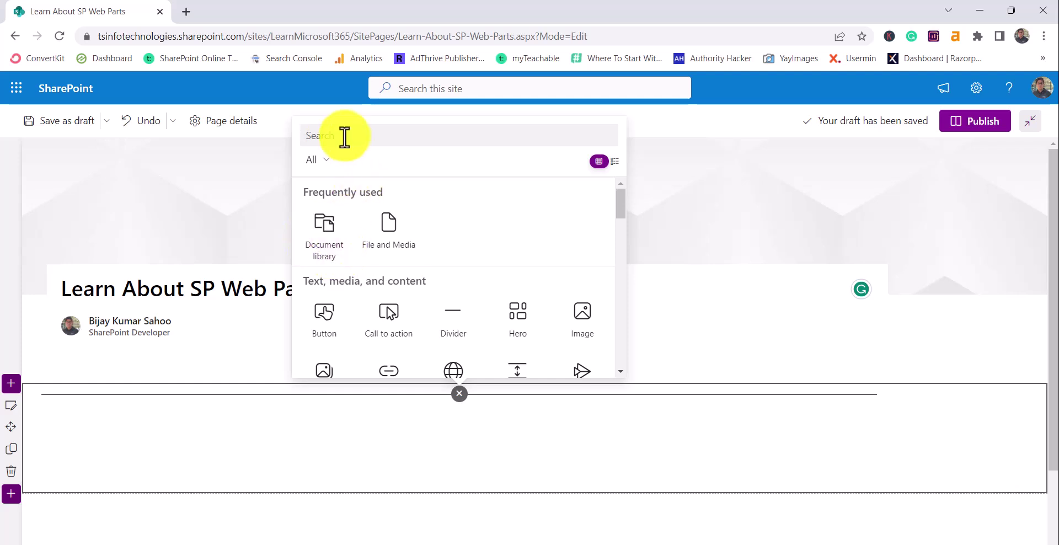
pyautogui.write('list')
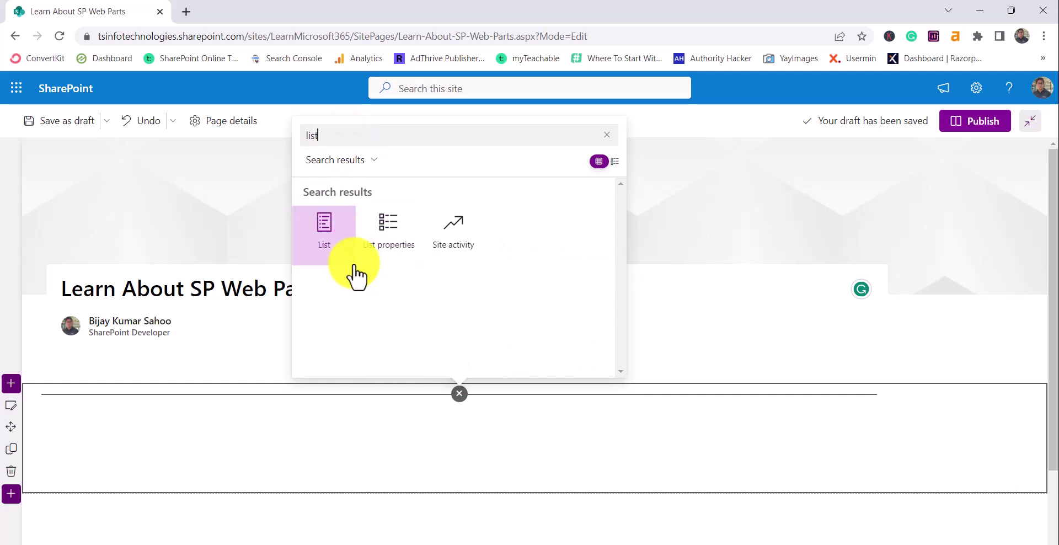
pyautogui.click(339, 259)
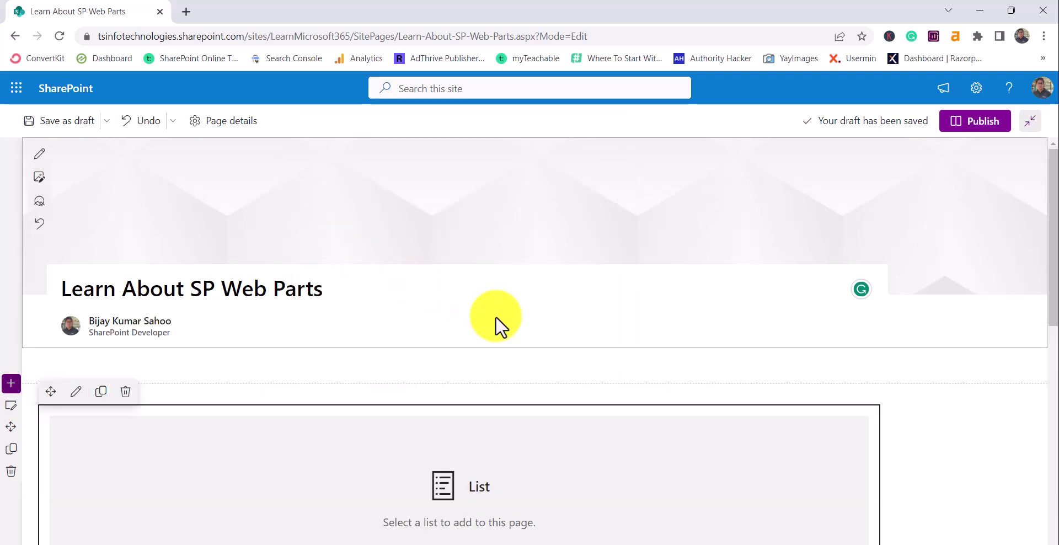
# Choose the Trainings list as the source of the List web part and look through its items.
pyautogui.scroll(-5, 471, 348)
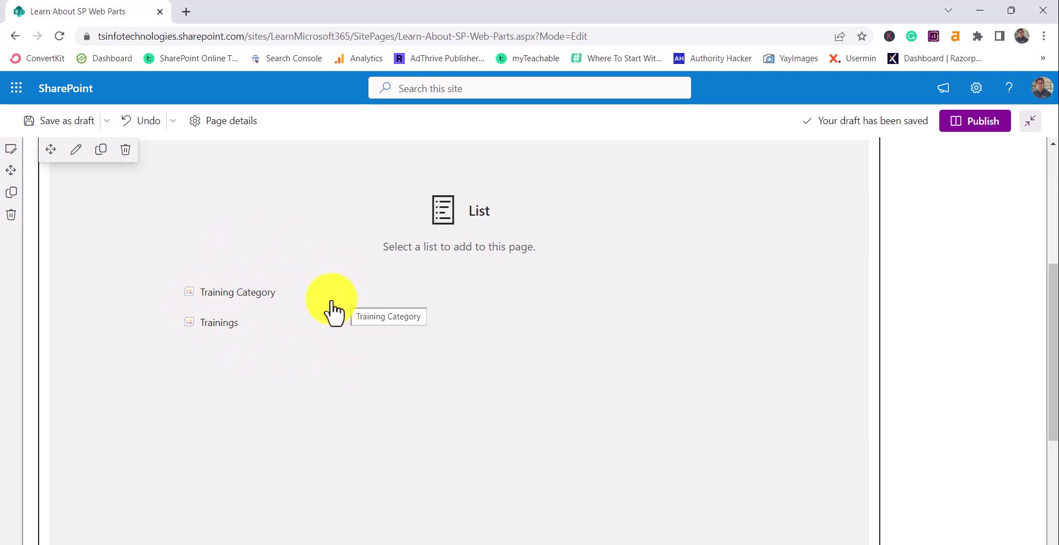
pyautogui.click(219, 323)
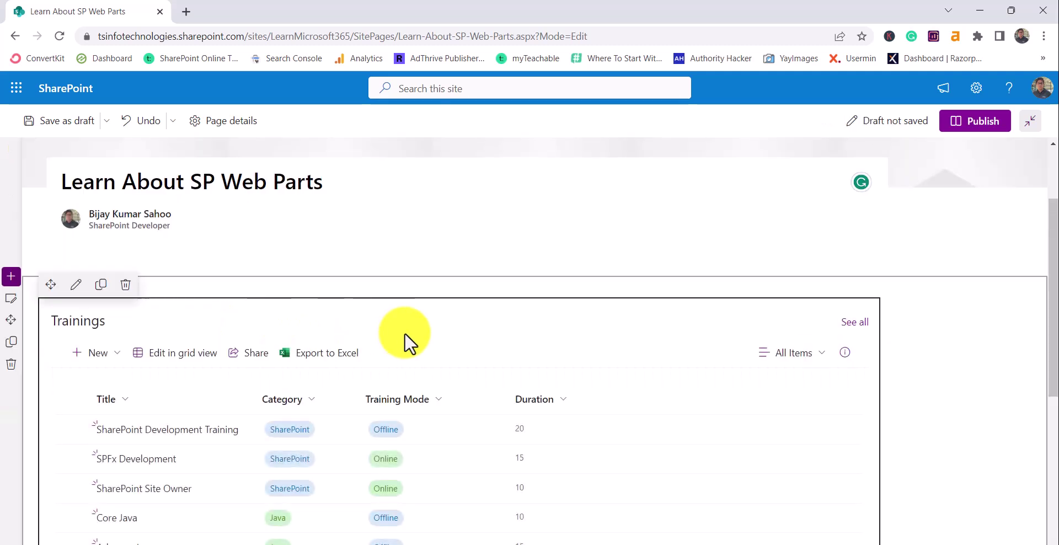
pyautogui.scroll(-4, 405, 333)
pyautogui.scroll(2, 435, 362)
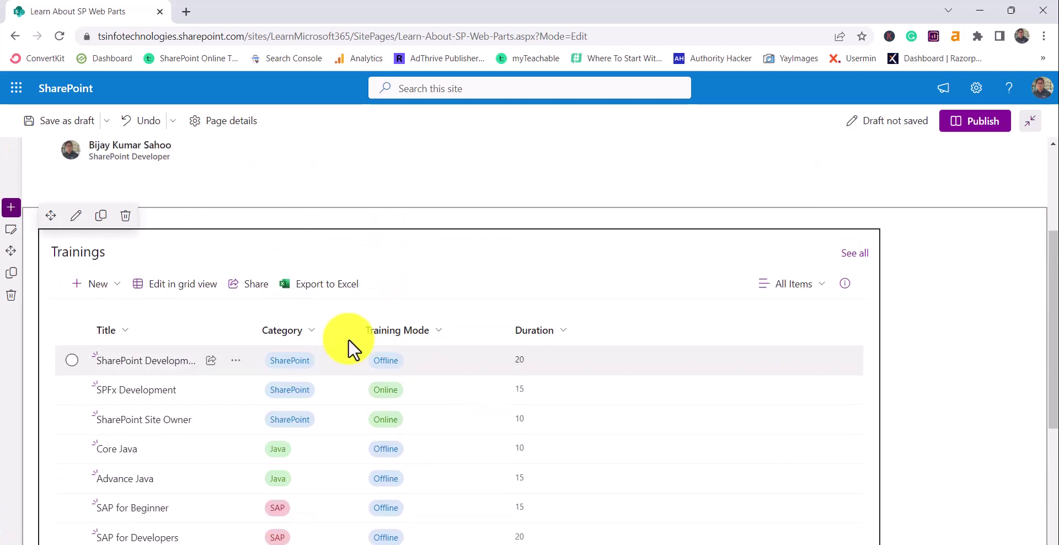
pyautogui.scroll(-3, 476, 365)
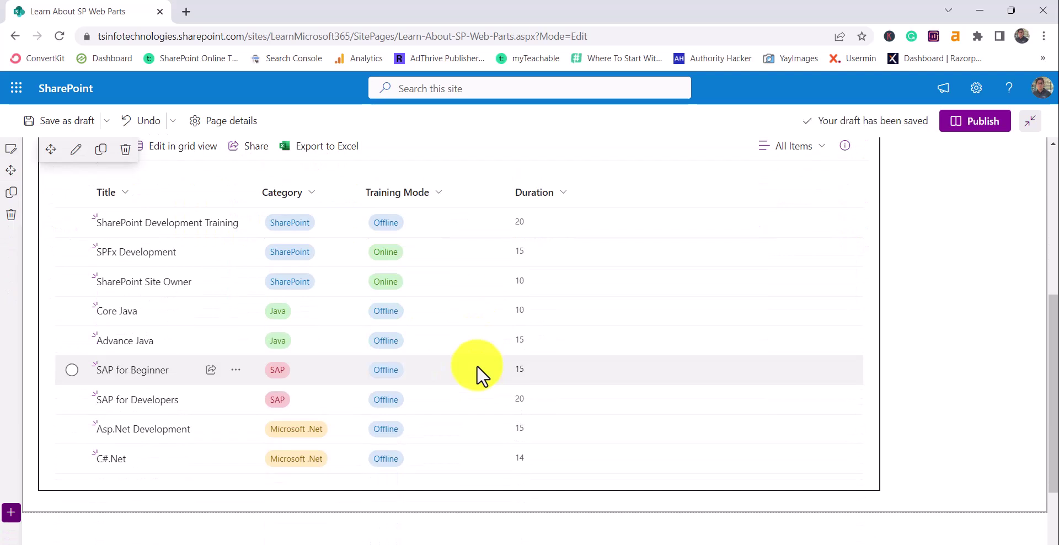
pyautogui.scroll(3, 476, 365)
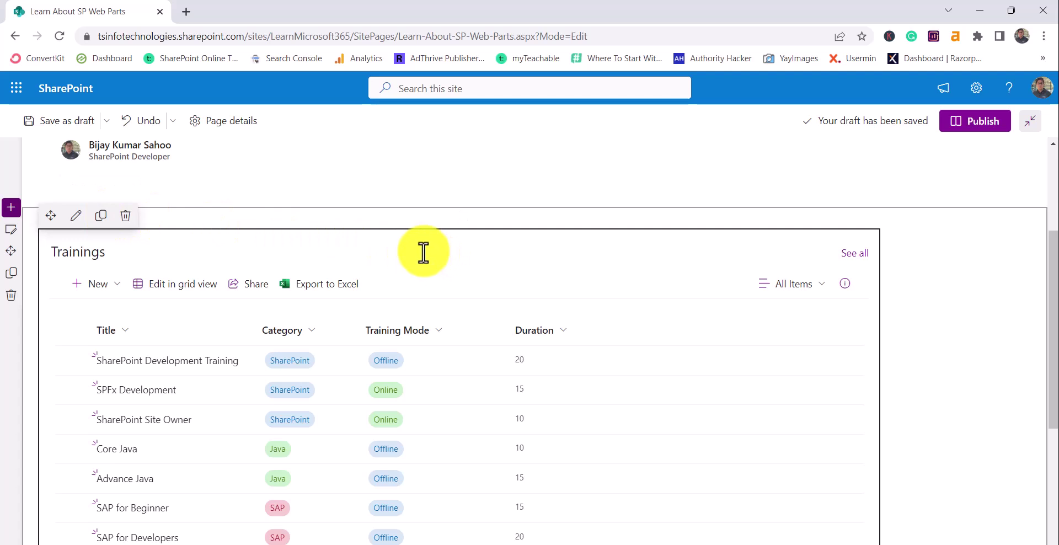
pyautogui.scroll(-3, 307, 341)
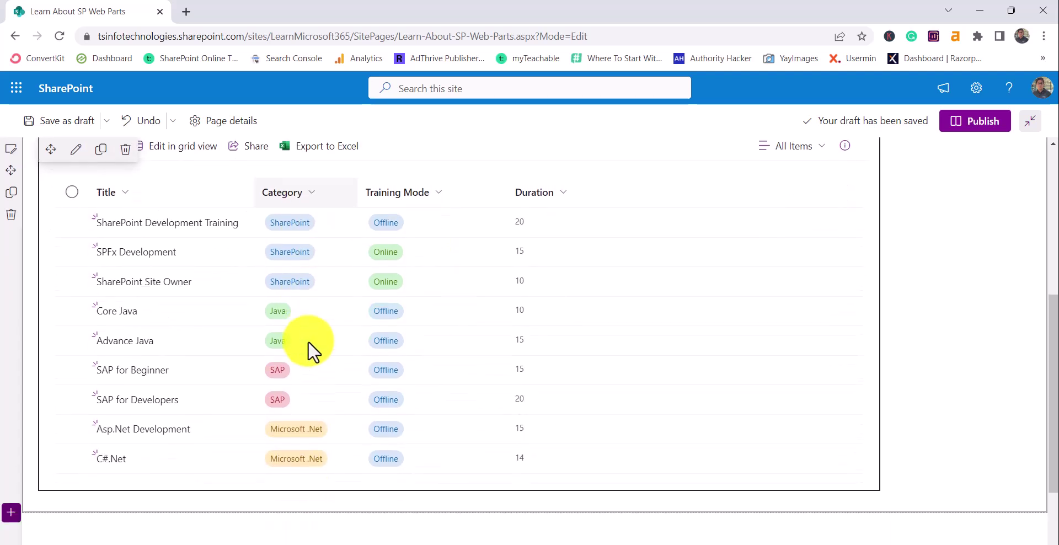
pyautogui.scroll(3, 307, 350)
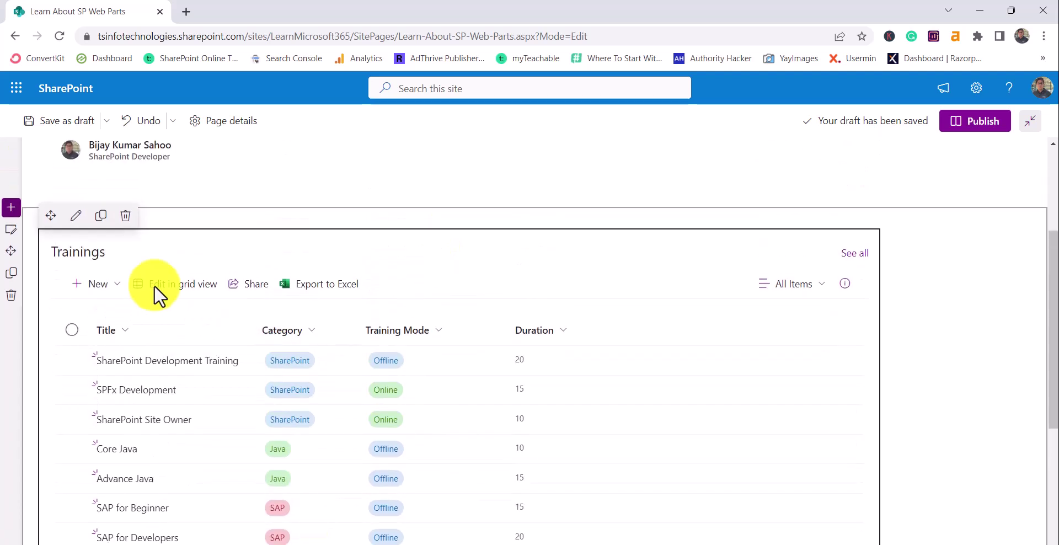
# Edit the List web part's properties to use the SharePoint Trainings view and apply the change.
pyautogui.click(76, 215)
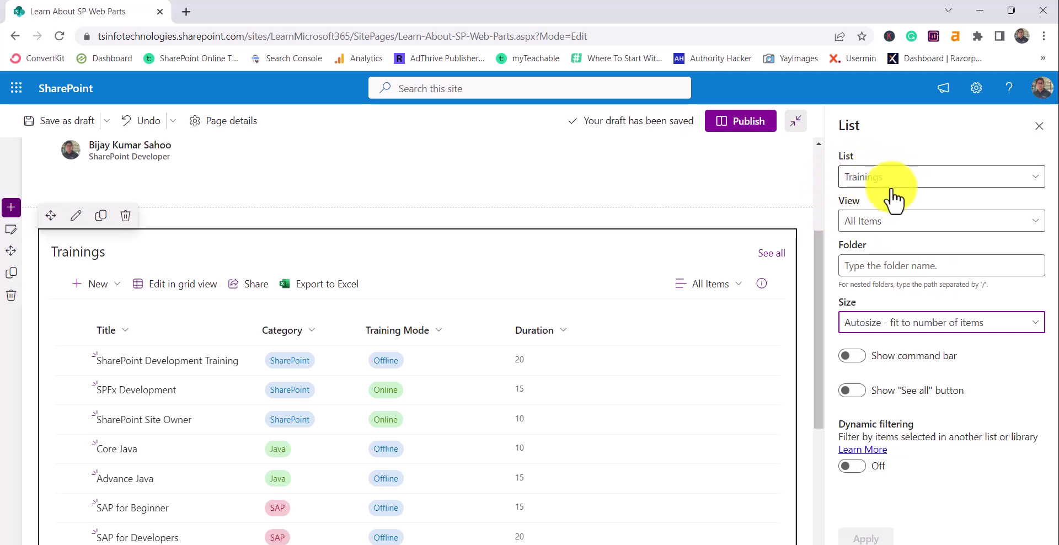
pyautogui.click(872, 226)
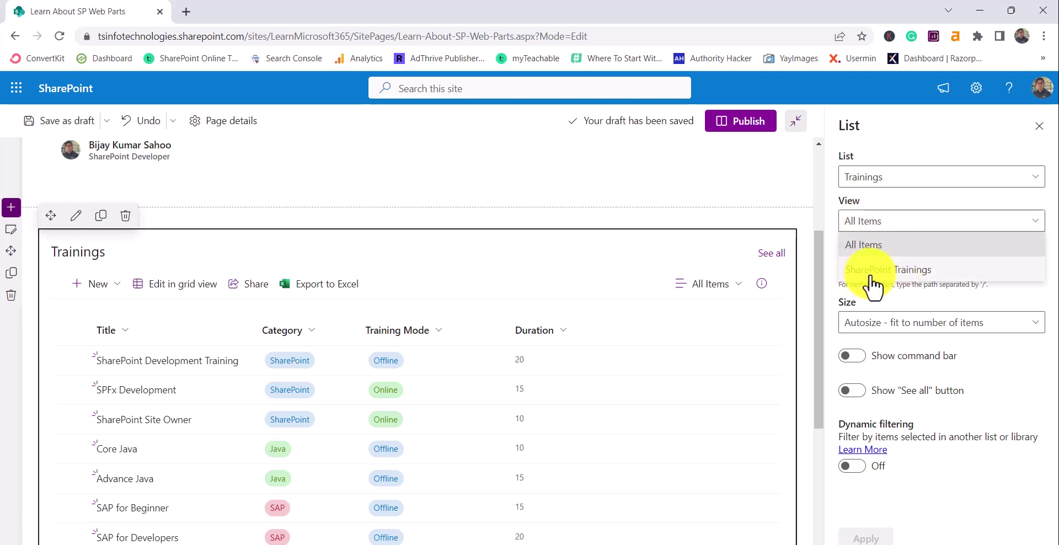
pyautogui.click(893, 270)
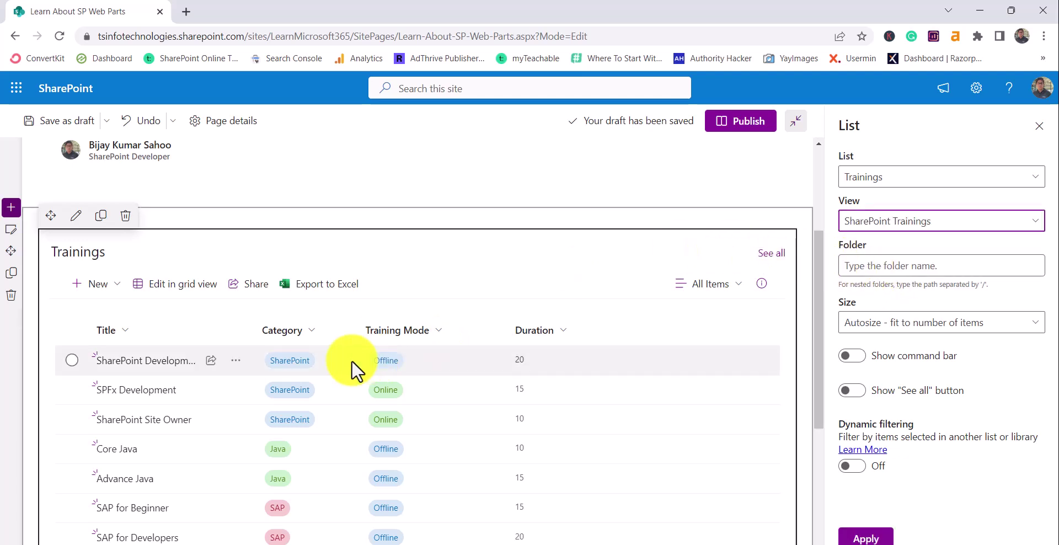
pyautogui.click(867, 535)
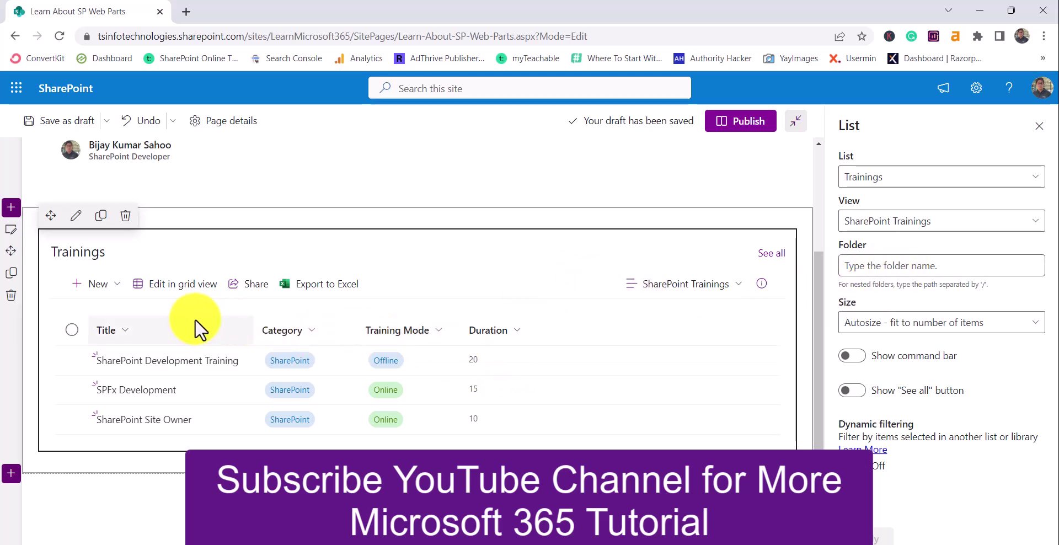
# Try the "Medium - about 15 items" size on the List web part and check its layout on the page.
pyautogui.click(870, 330)
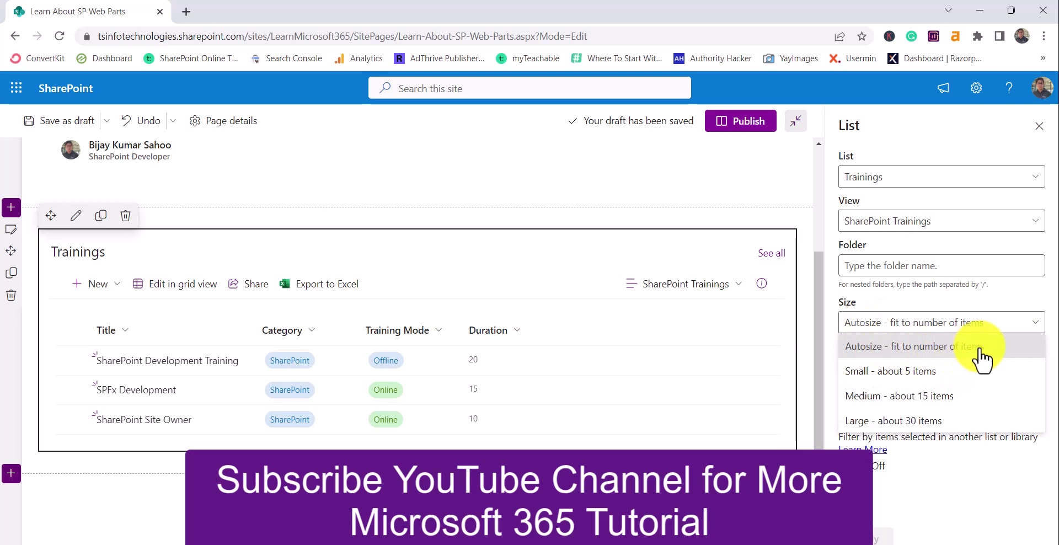
pyautogui.click(916, 397)
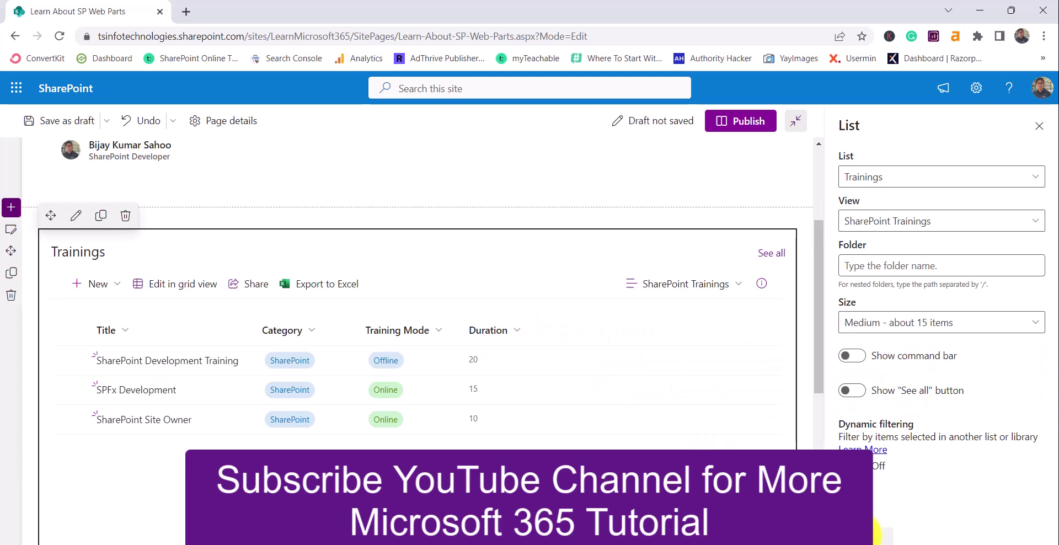
pyautogui.scroll(-4, 578, 395)
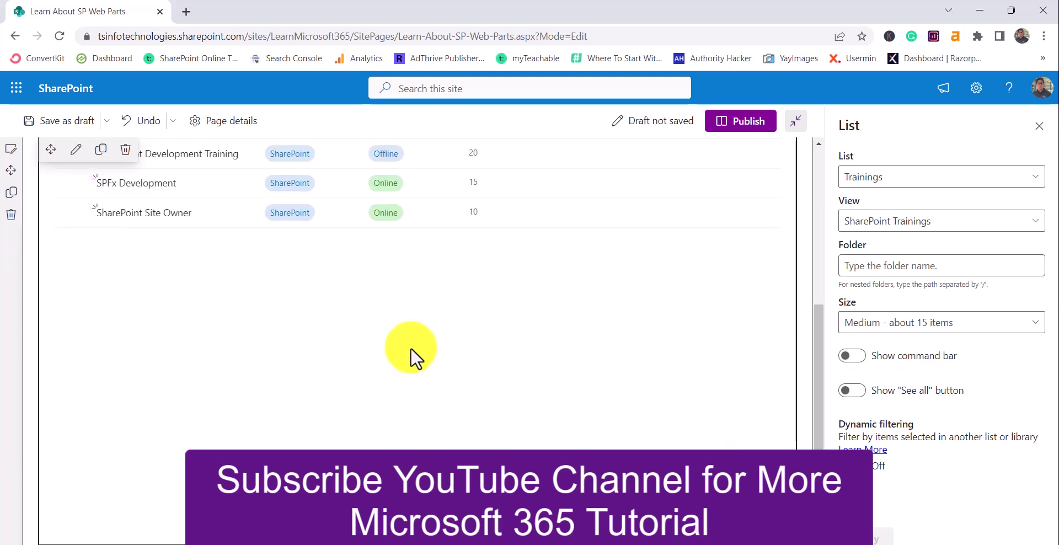
pyautogui.scroll(3, 412, 348)
# Set the Trainings web part's size to "Autosize - fit to number of items", hide its command bar and apply the changes.
pyautogui.click(885, 328)
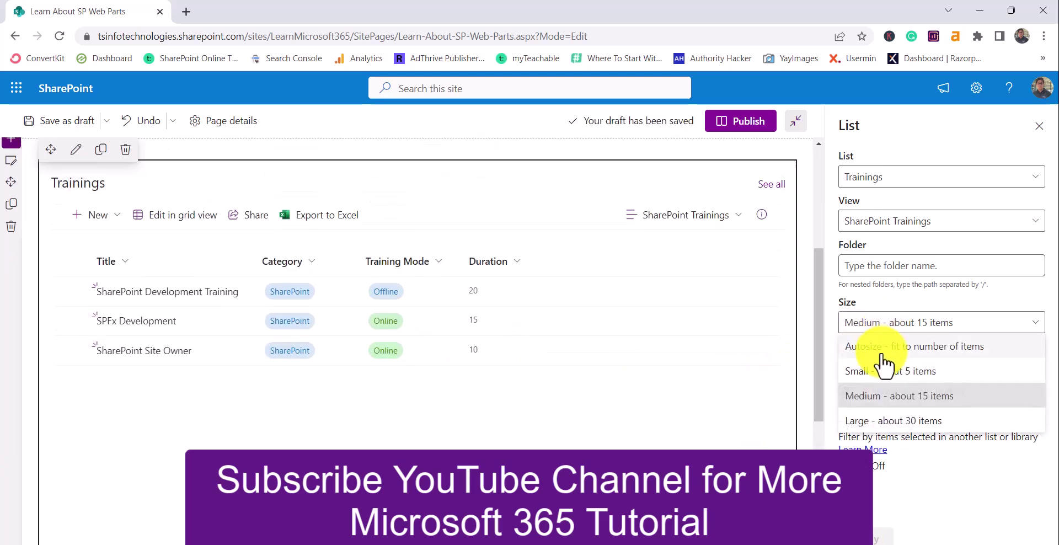
pyautogui.click(883, 352)
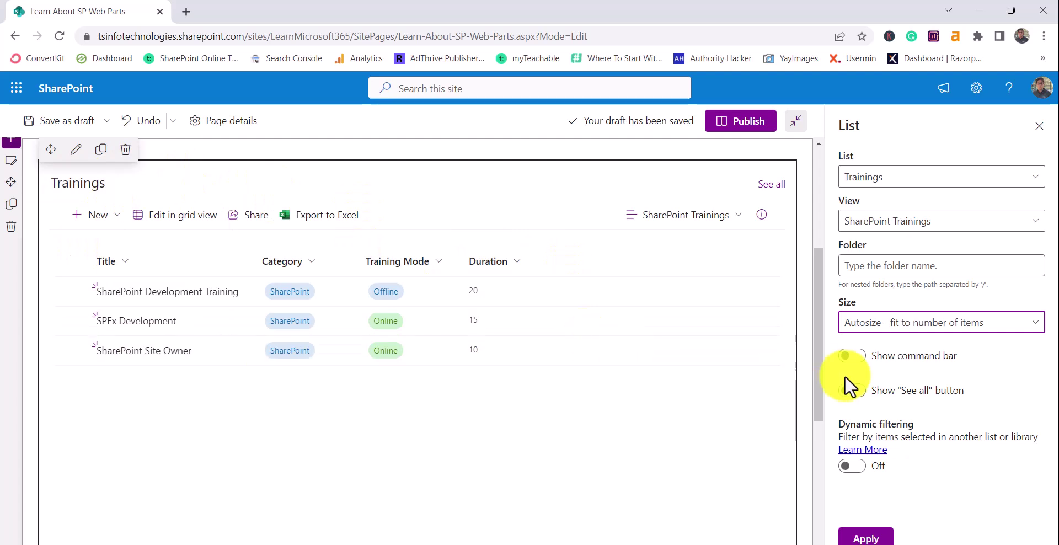
pyautogui.click(852, 355)
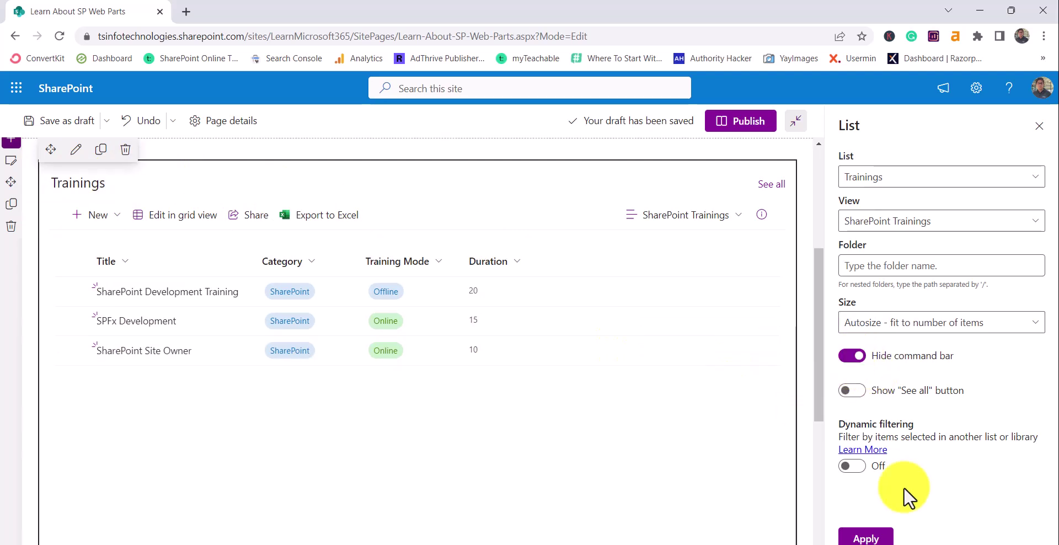
pyautogui.click(854, 530)
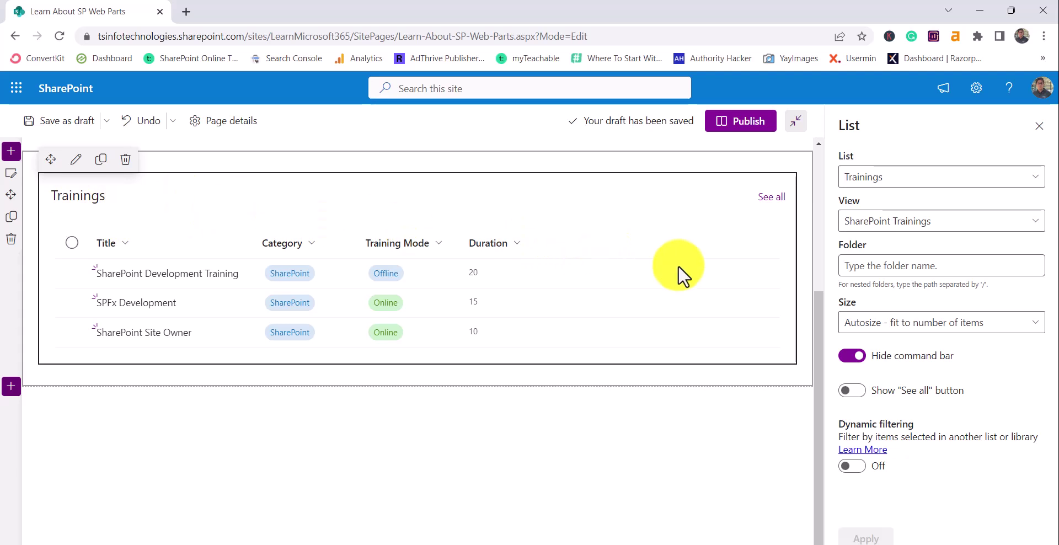
# Open the web part's "See all" link in a separate browser tab, view the full Trainings list, and return to the page being edited.
pyautogui.rightClick(774, 205)
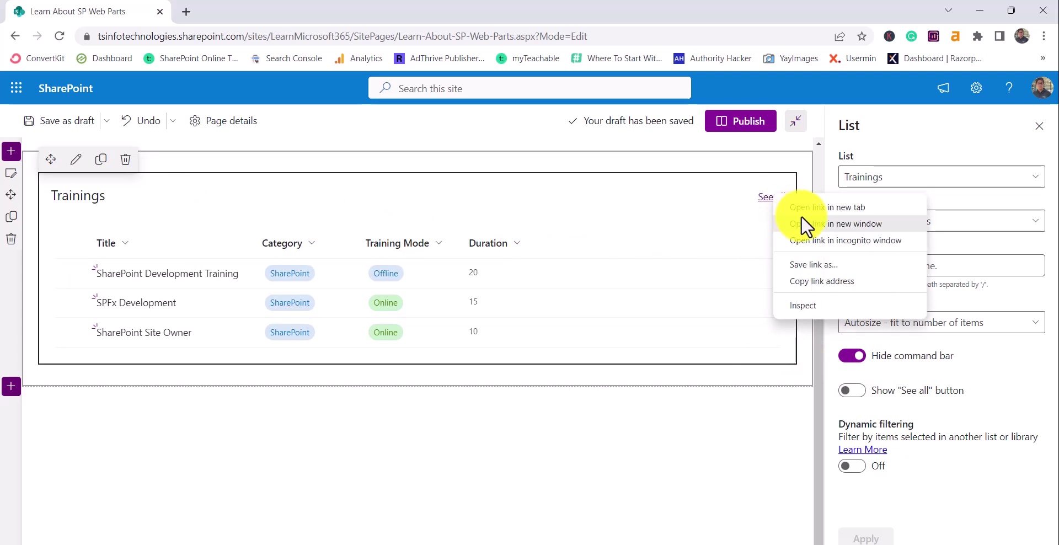
pyautogui.click(799, 207)
pyautogui.click(225, 11)
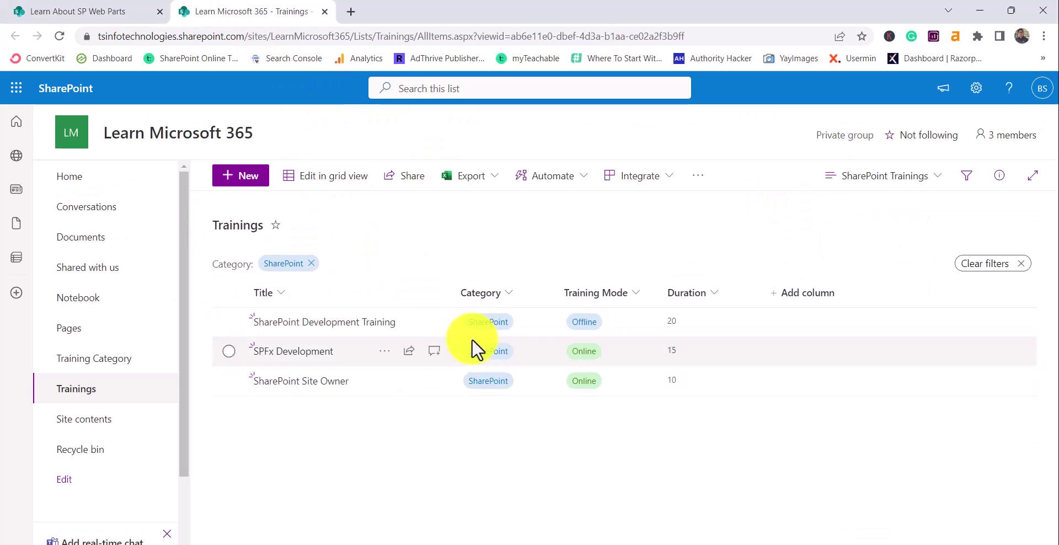
pyautogui.click(118, 5)
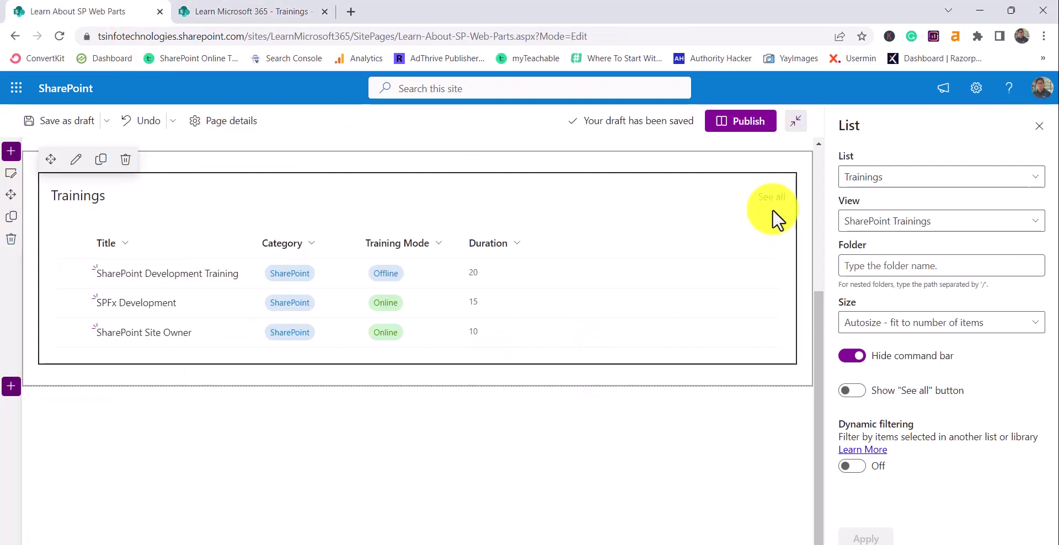
# Hide the "See all" button on the Trainings web part, apply the change and publish the page.
pyautogui.click(860, 391)
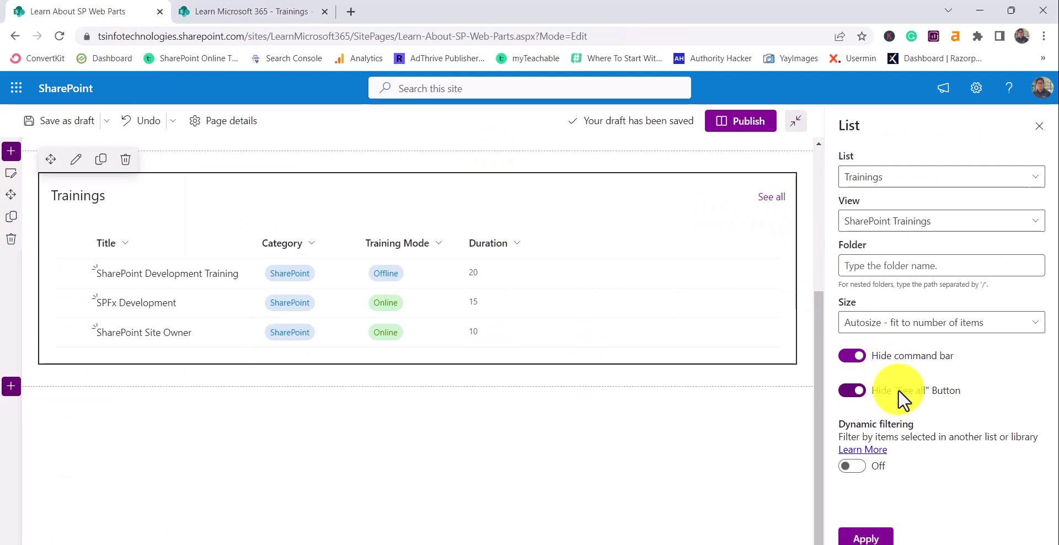
pyautogui.click(870, 538)
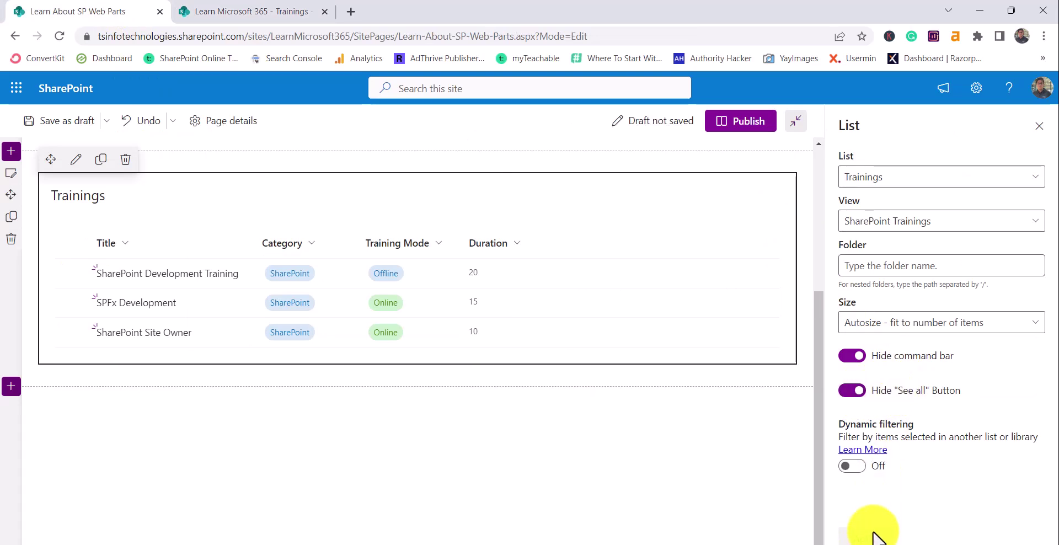
pyautogui.click(739, 122)
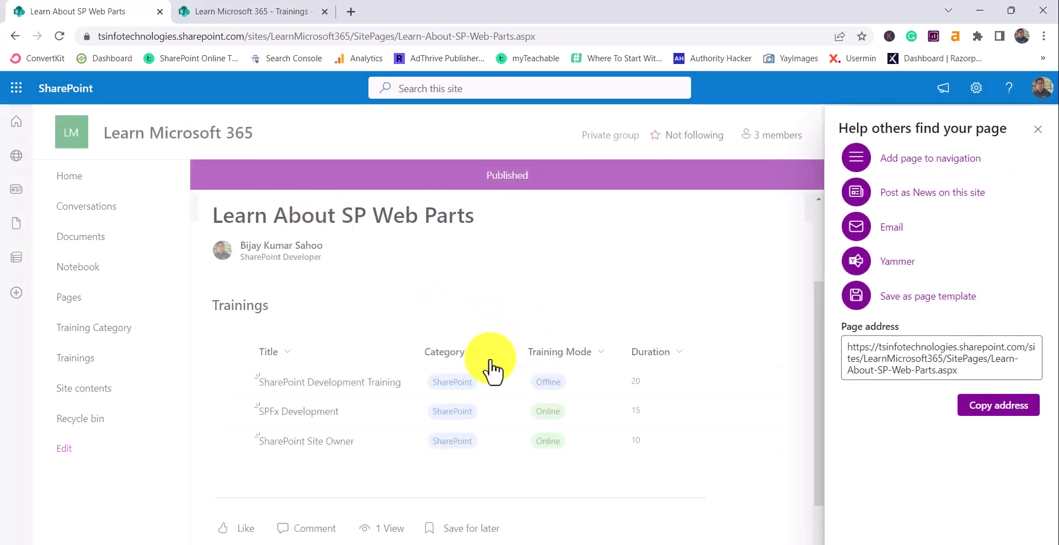
pyautogui.click(1036, 131)
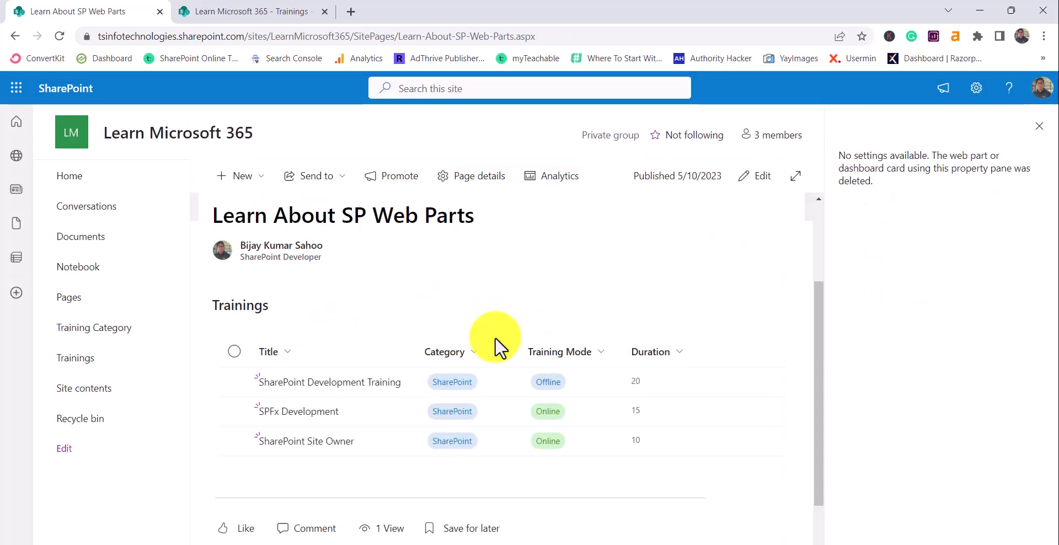
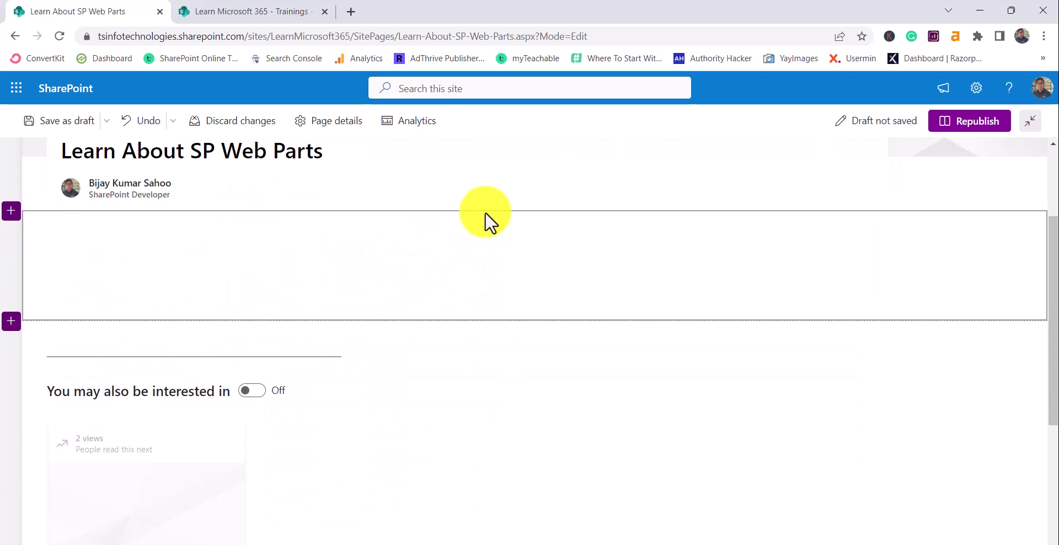
# Add a two-column section below the page title and place a List web part showing Training Category in its first column.
pyautogui.click(11, 210)
pyautogui.click(129, 270)
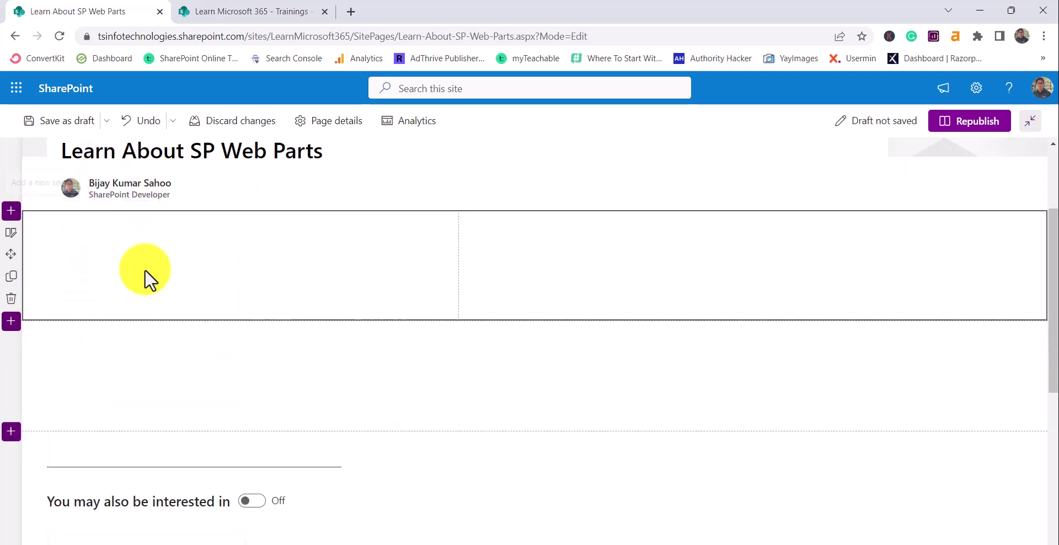
pyautogui.click(248, 221)
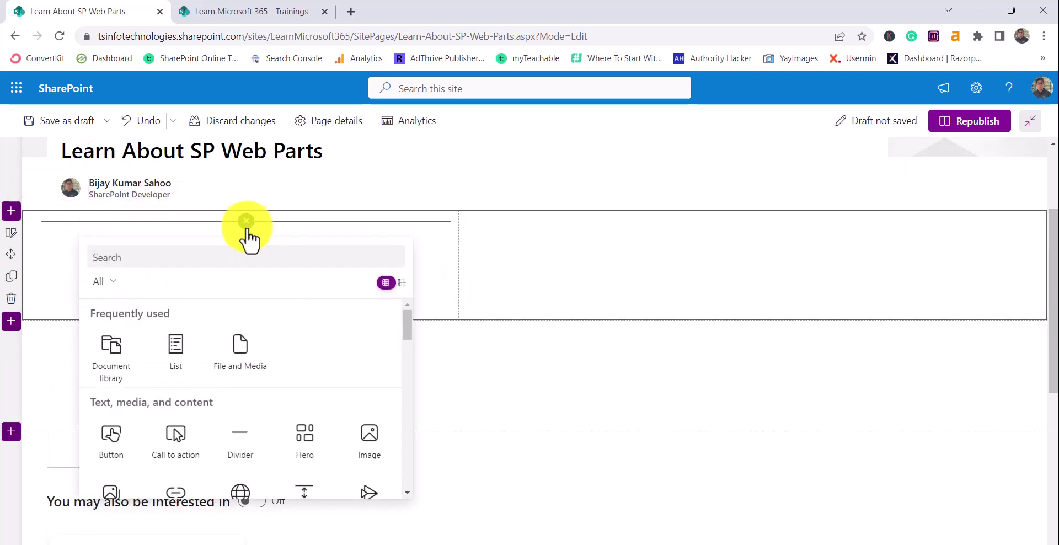
pyautogui.click(167, 366)
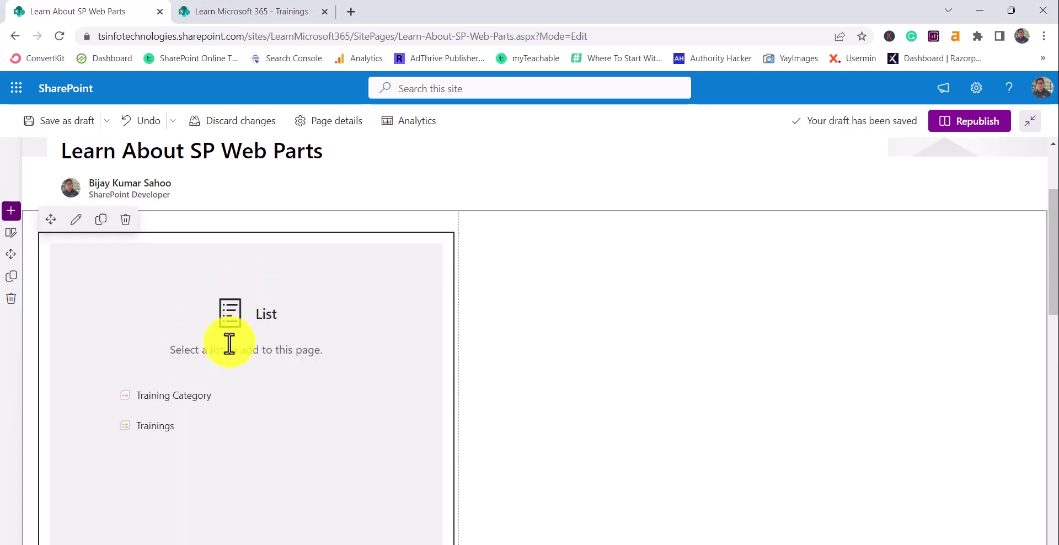
pyautogui.click(205, 403)
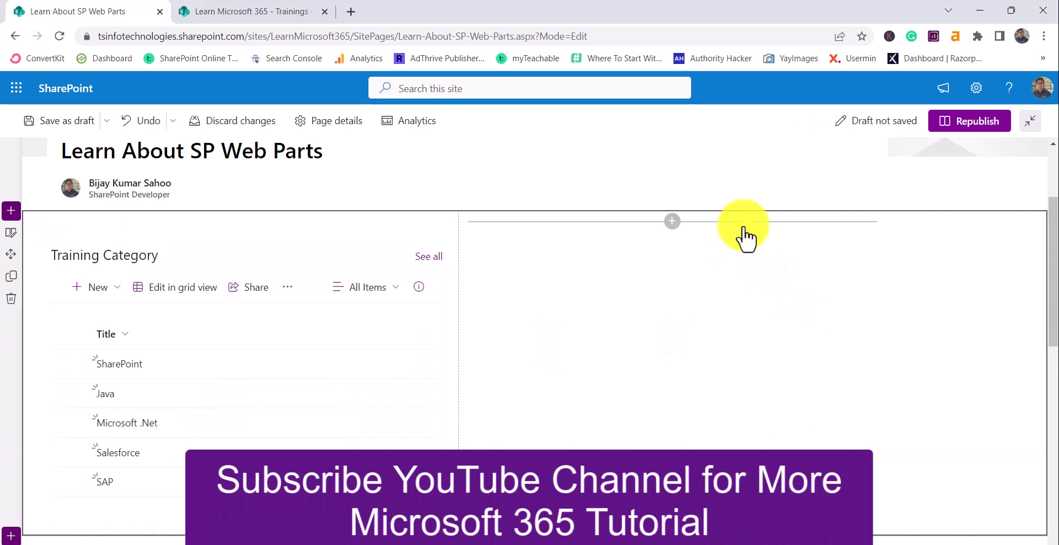
# Add a List web part showing the Trainings list to the section's second column.
pyautogui.click(672, 221)
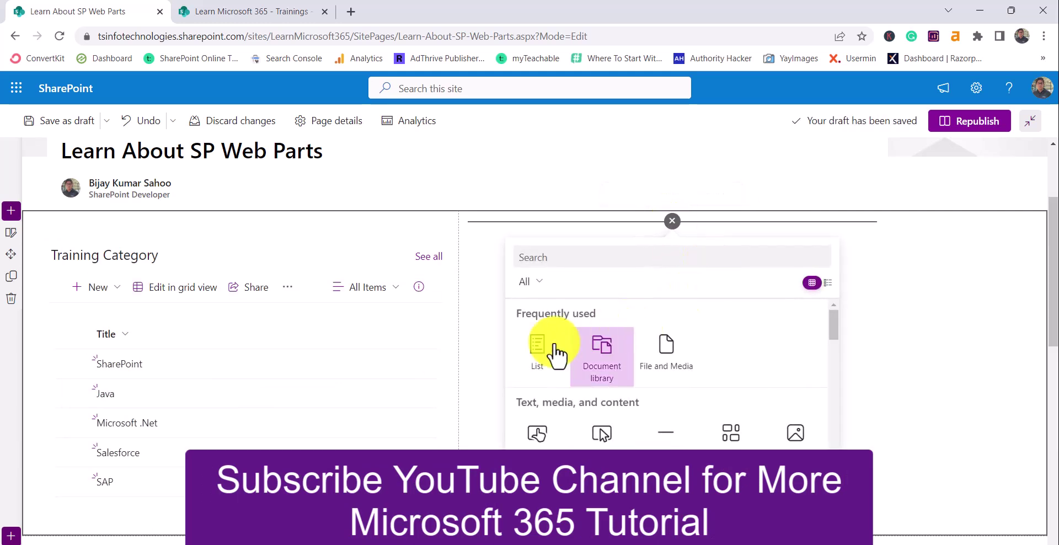
pyautogui.click(528, 356)
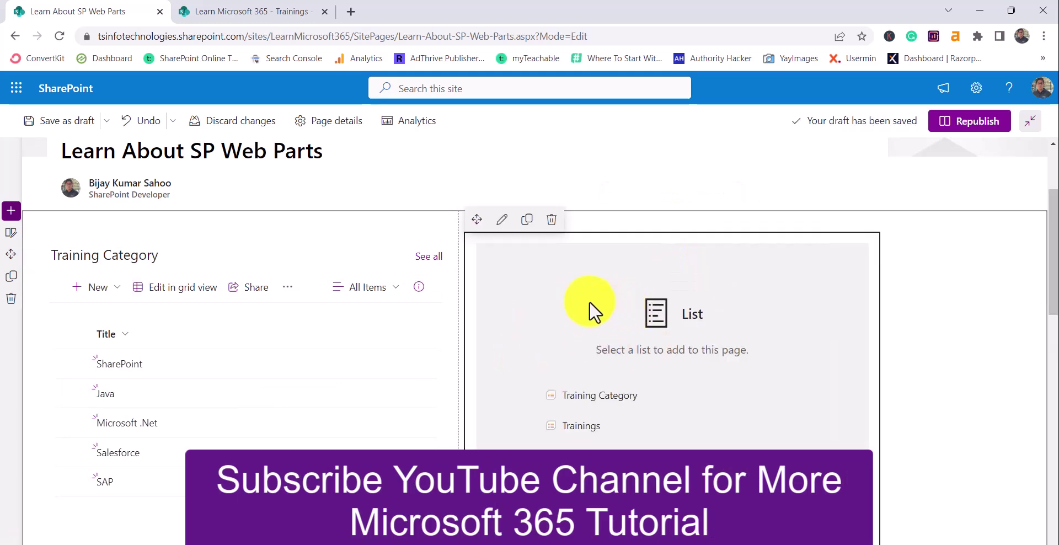
pyautogui.click(585, 432)
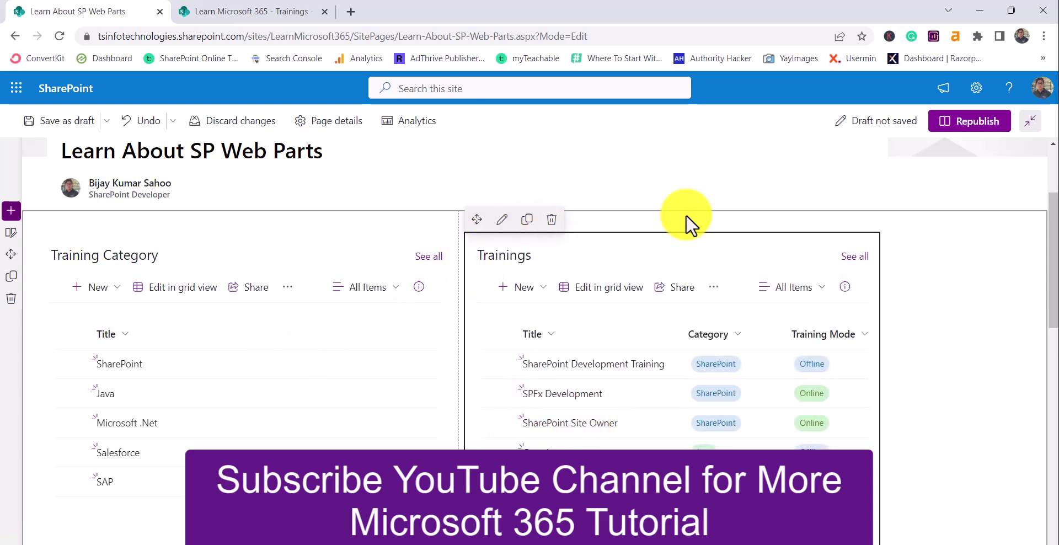
# Republish the page and review the Training Category and Trainings lists side by side.
pyautogui.click(969, 121)
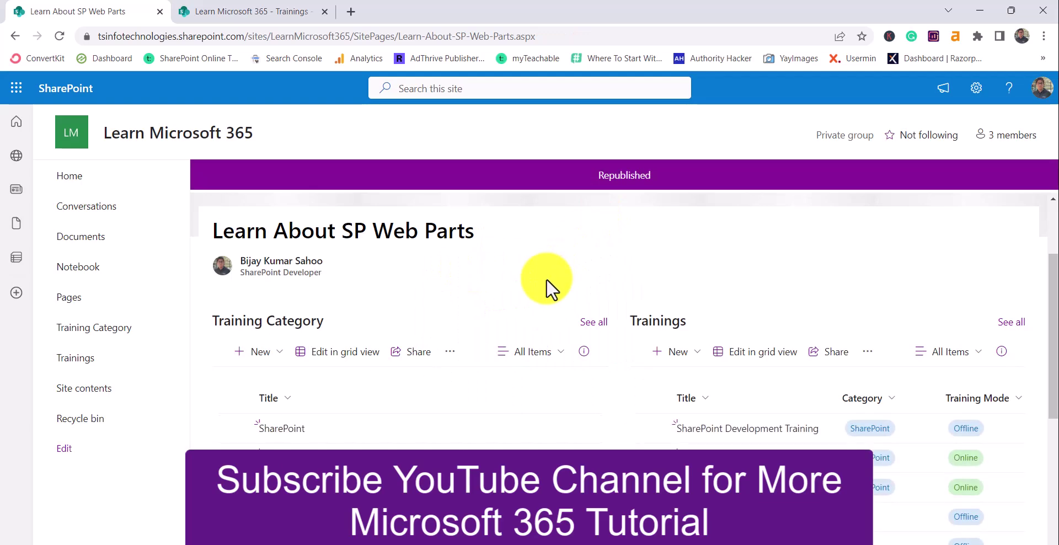
pyautogui.scroll(-3, 546, 279)
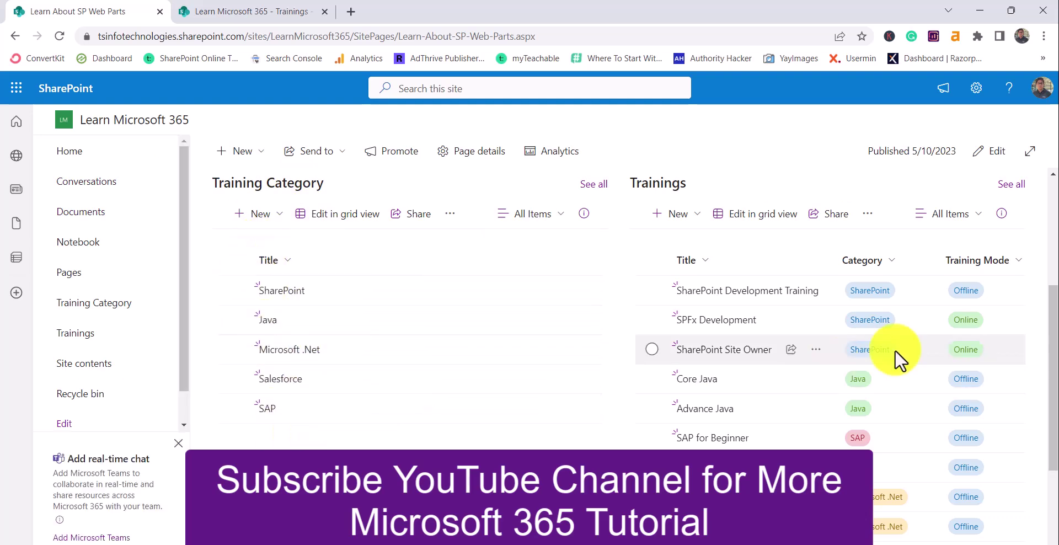
pyautogui.scroll(3, 668, 330)
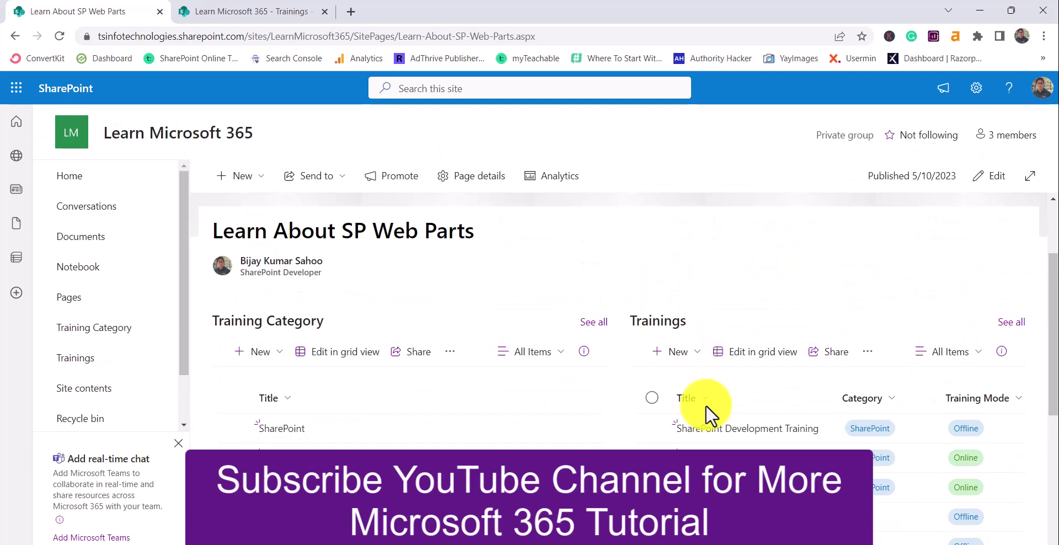
pyautogui.scroll(-3, 701, 381)
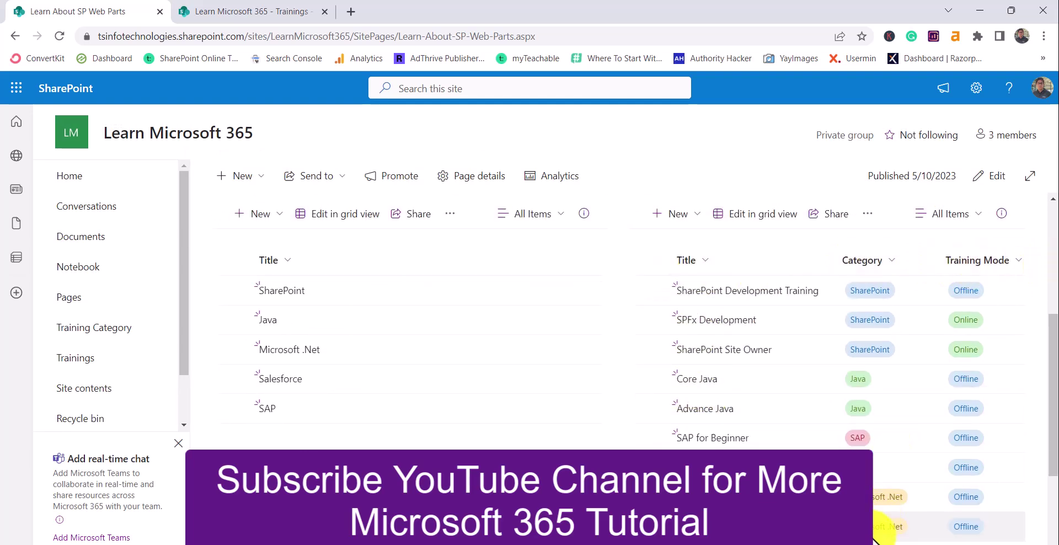
# Reopen the page for editing and turn on dynamic filtering in the Trainings web part's properties.
pyautogui.click(982, 177)
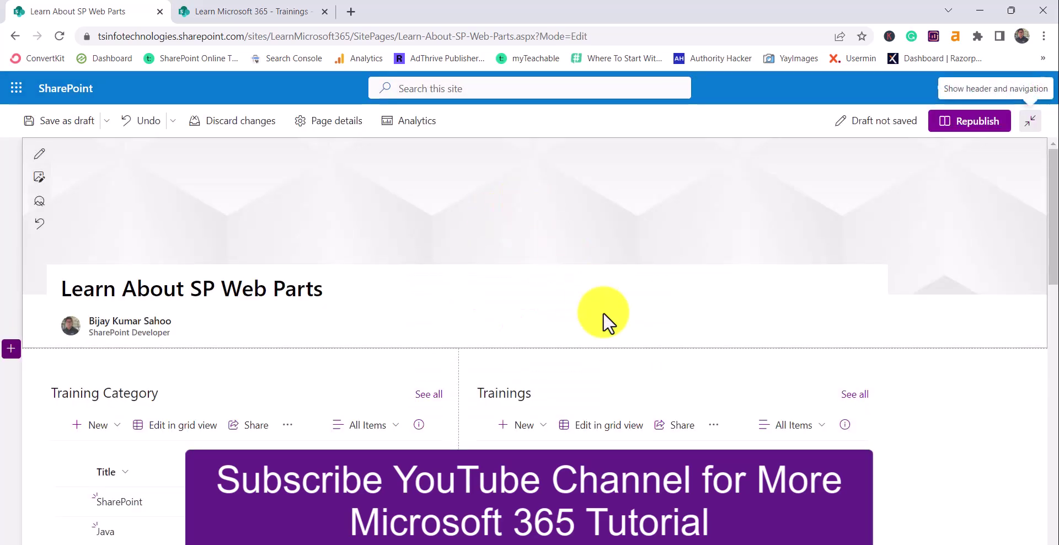
pyautogui.scroll(-2, 603, 320)
pyautogui.click(550, 251)
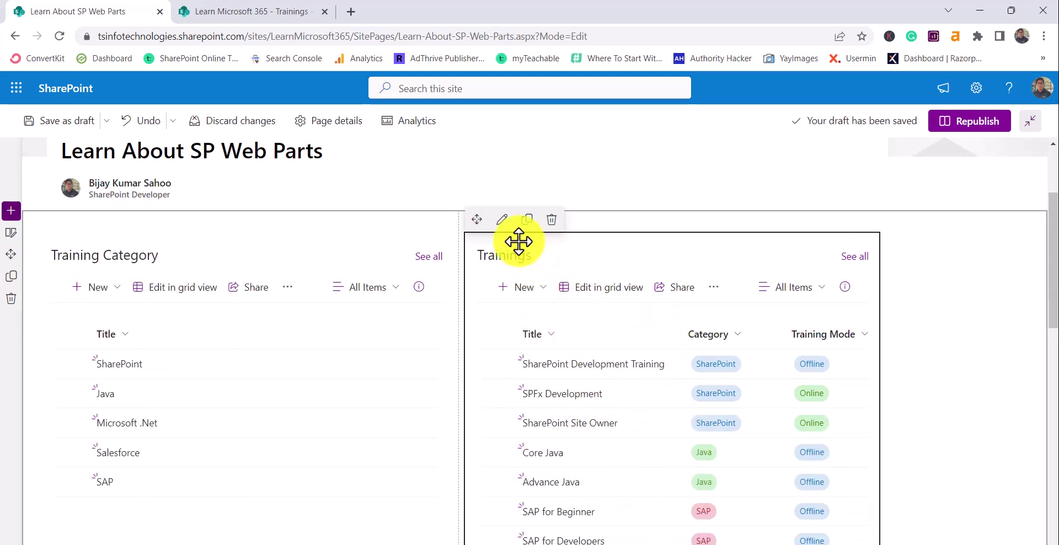
pyautogui.click(501, 219)
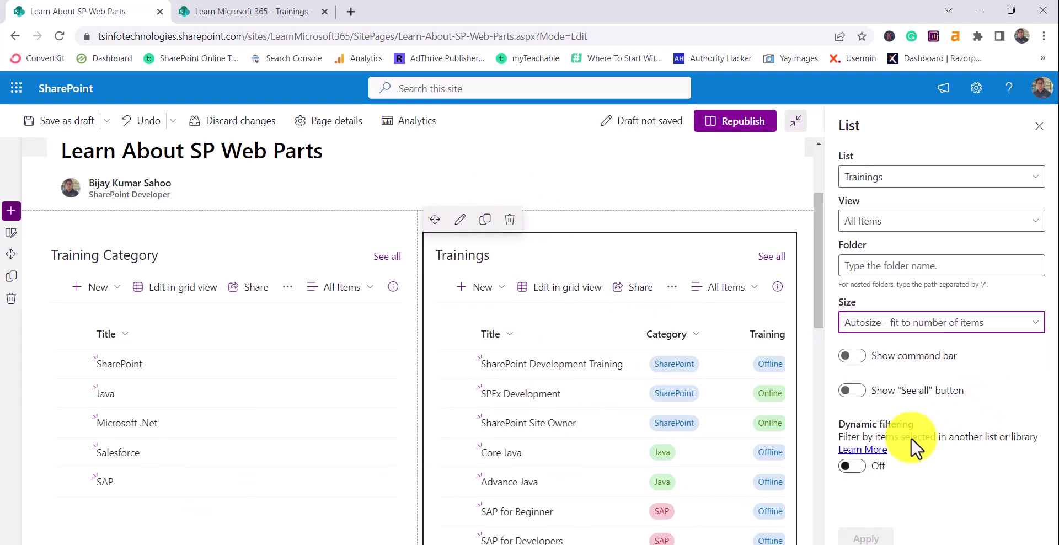
pyautogui.click(855, 467)
pyautogui.scroll(-2, 891, 389)
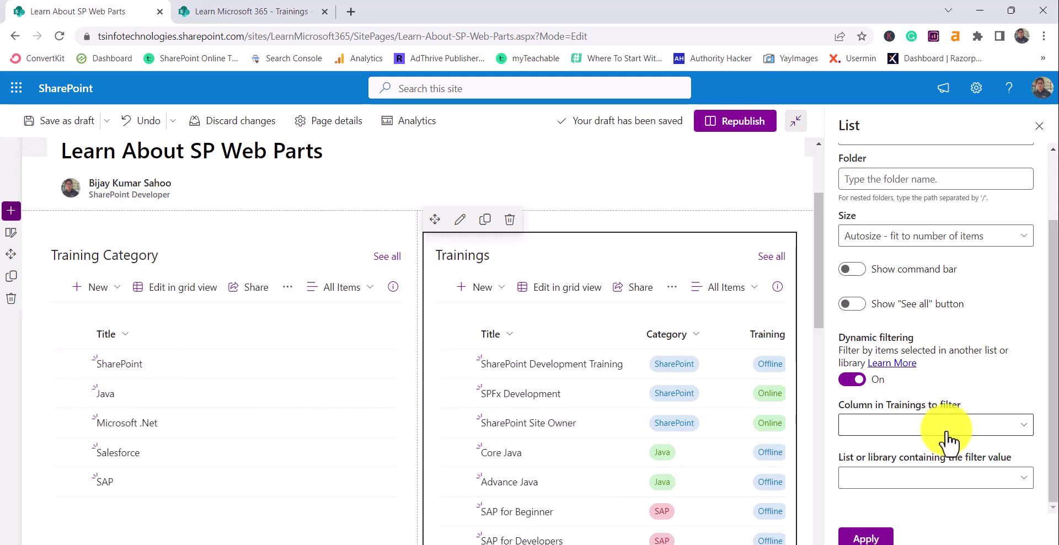
# Filter the Trainings list's Category column by the Title column of the Training Category list and apply the dynamic filter.
pyautogui.click(911, 433)
pyautogui.click(890, 473)
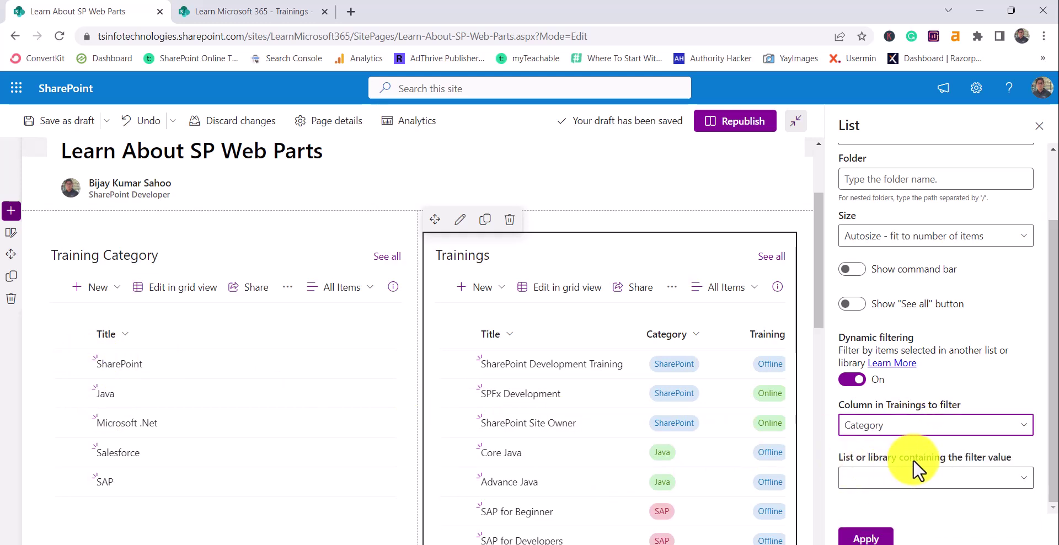
pyautogui.click(895, 478)
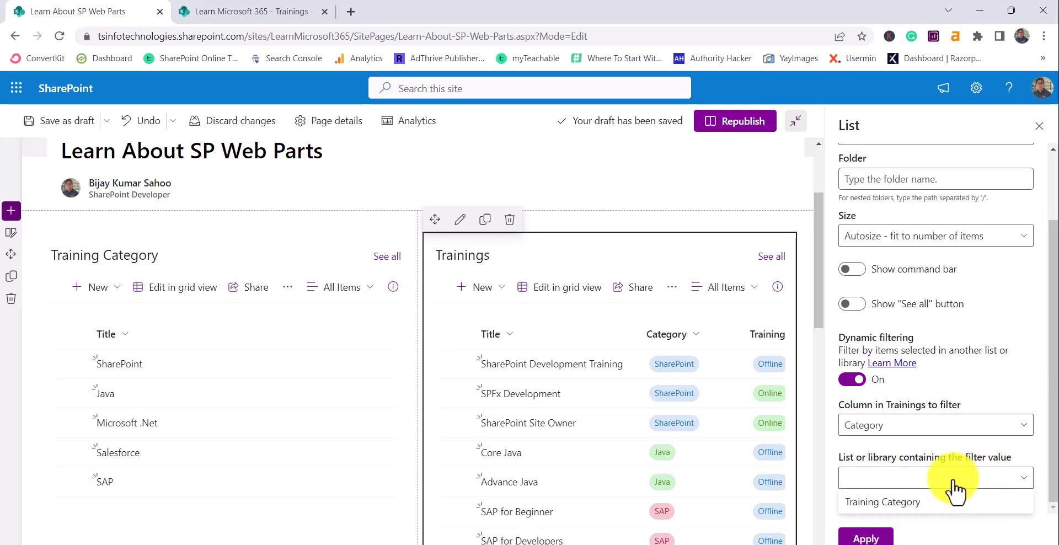
pyautogui.click(905, 503)
pyautogui.scroll(-1, 904, 485)
pyautogui.click(947, 485)
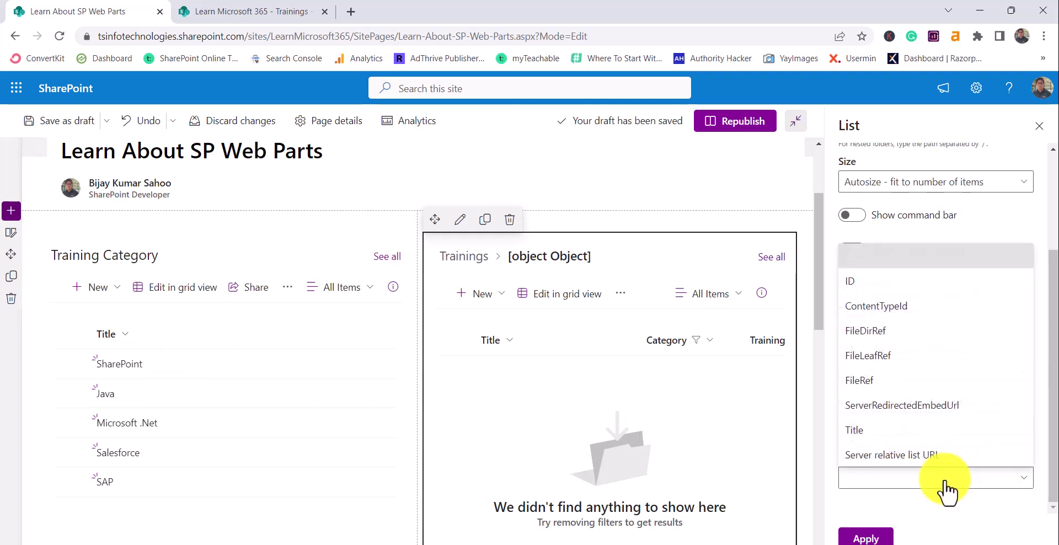
pyautogui.click(856, 430)
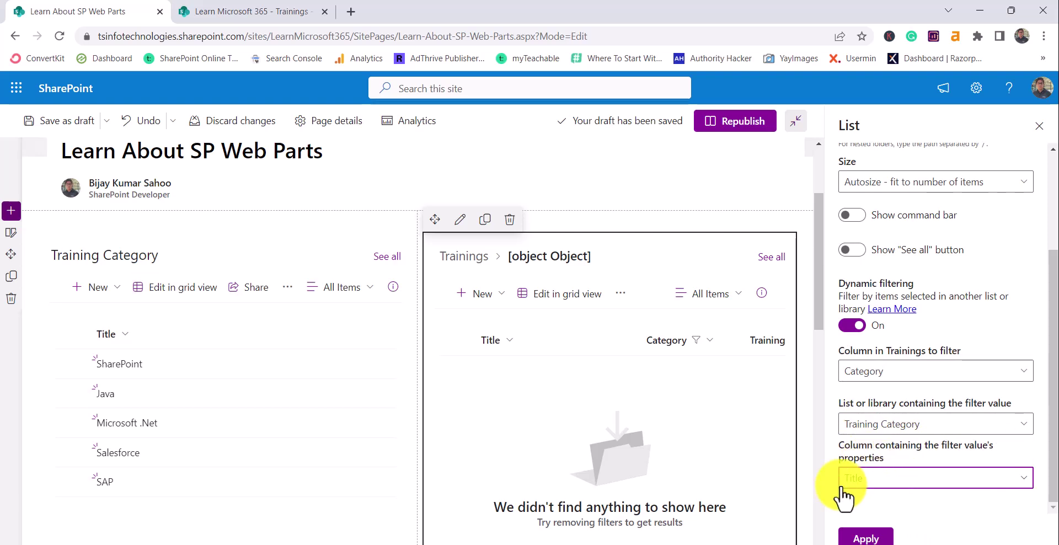
pyautogui.click(859, 540)
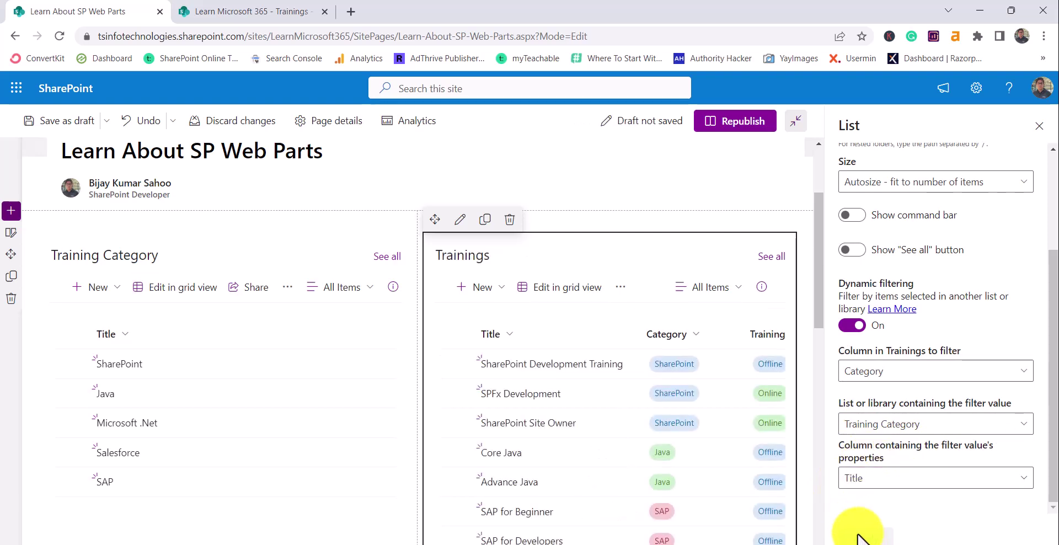
# Republish the page and test the dynamic filter by selecting Microsoft .Net and SAP in Training Category, and clearing Microsoft .Net.
pyautogui.click(742, 128)
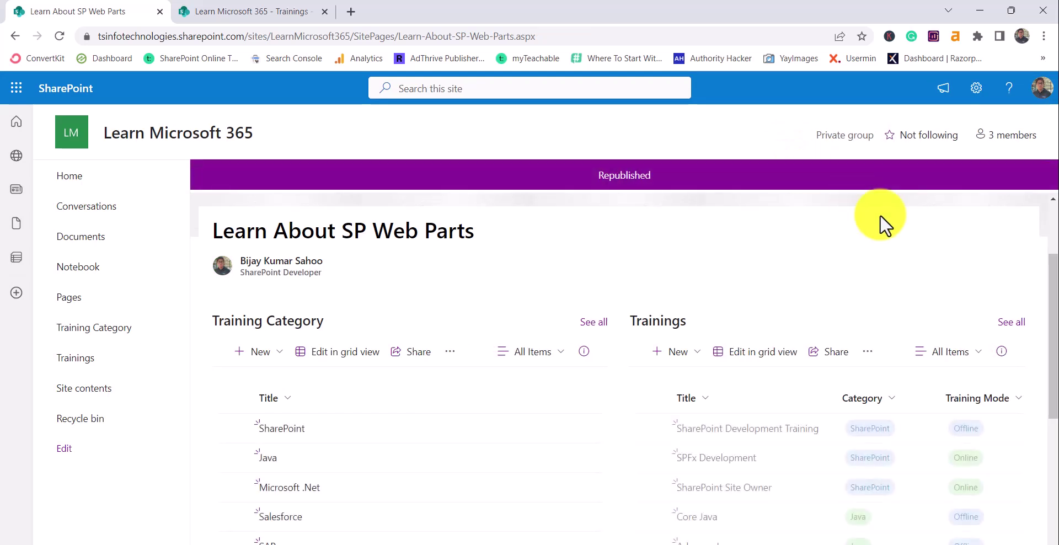
pyautogui.scroll(-3, 701, 290)
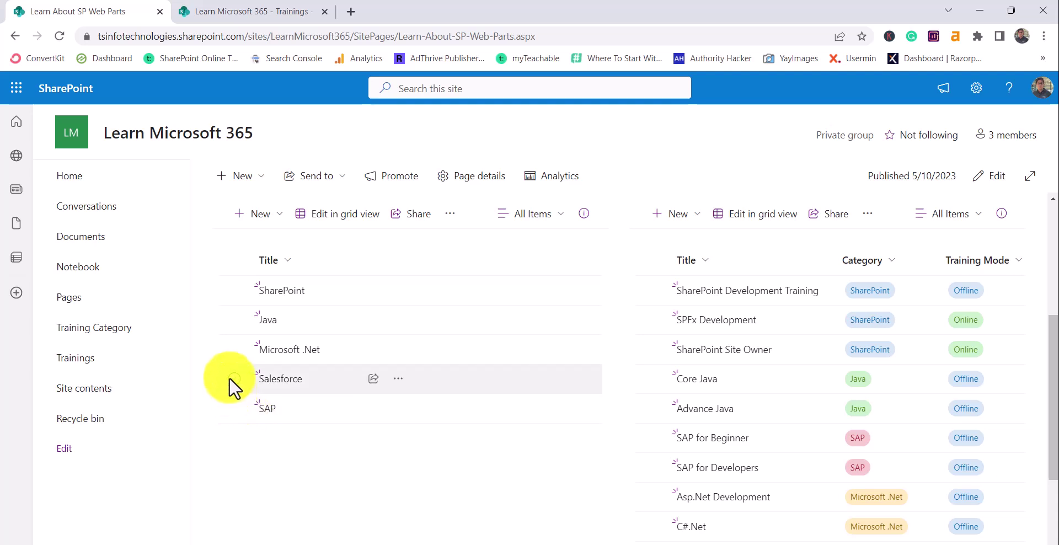
pyautogui.click(232, 350)
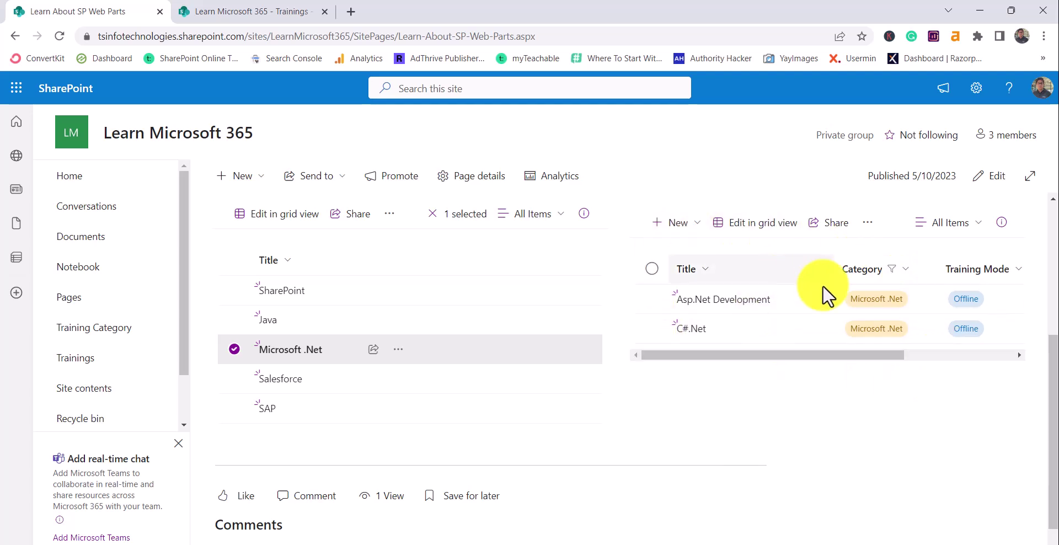
pyautogui.click(235, 409)
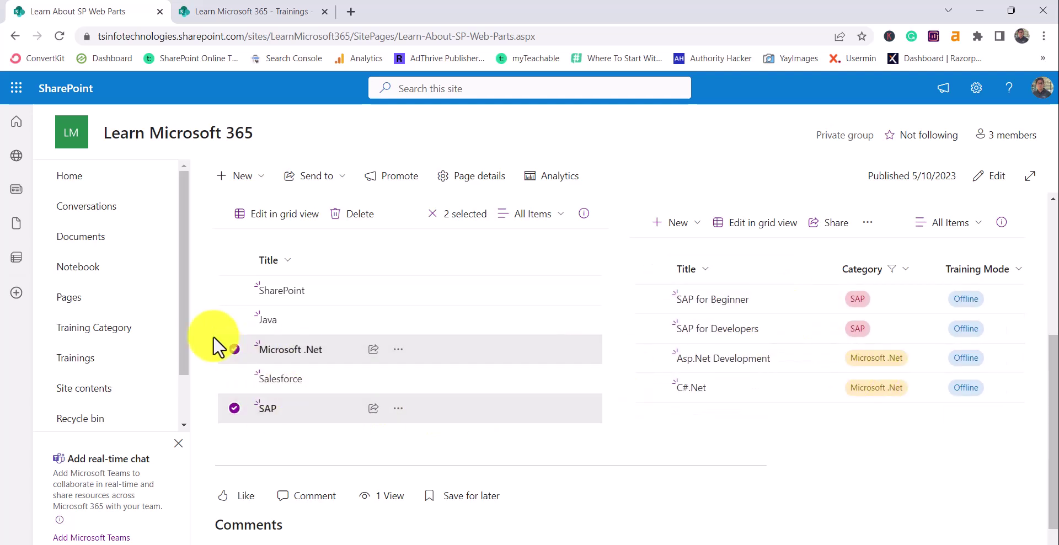
pyautogui.click(234, 349)
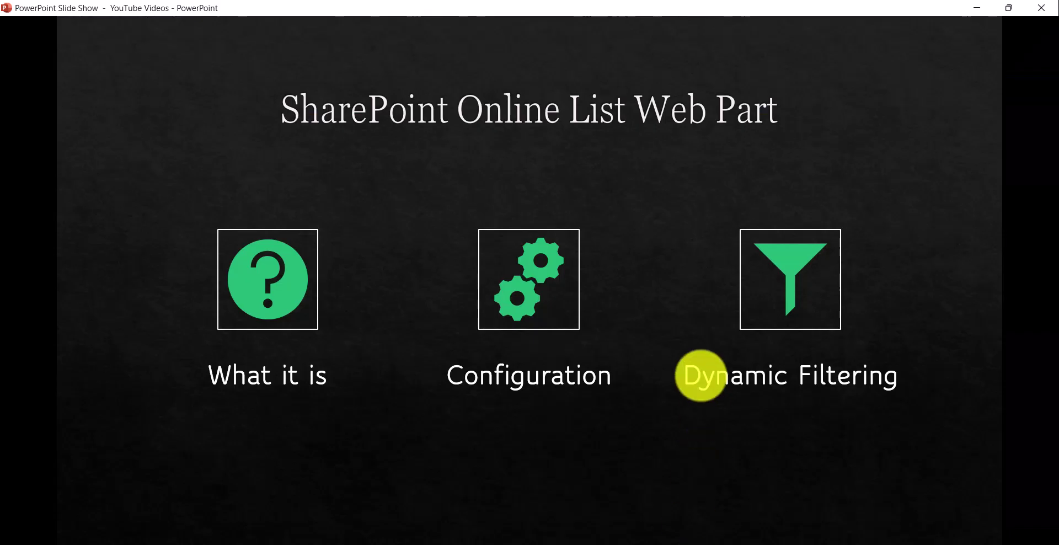
pyautogui.click(655, 344)
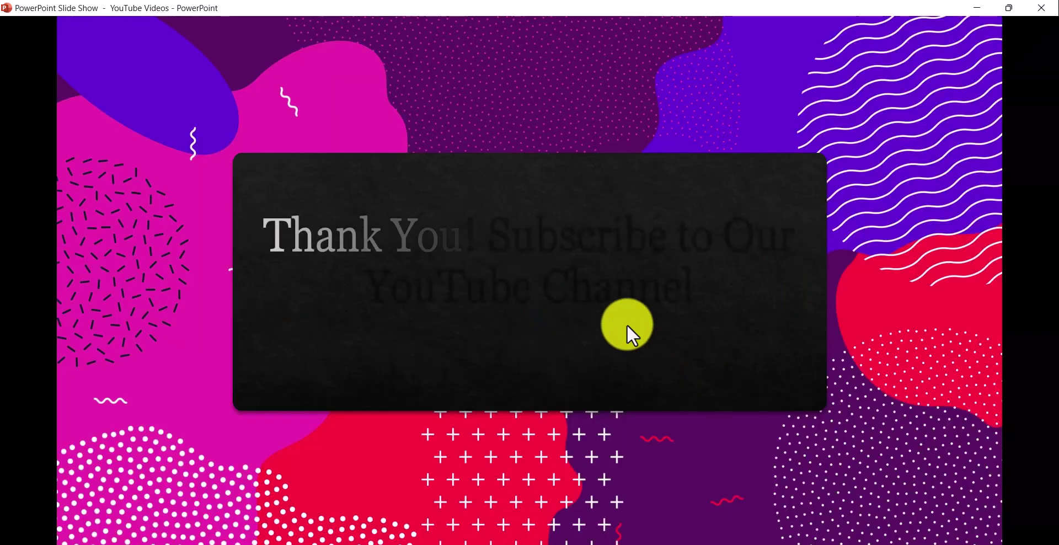